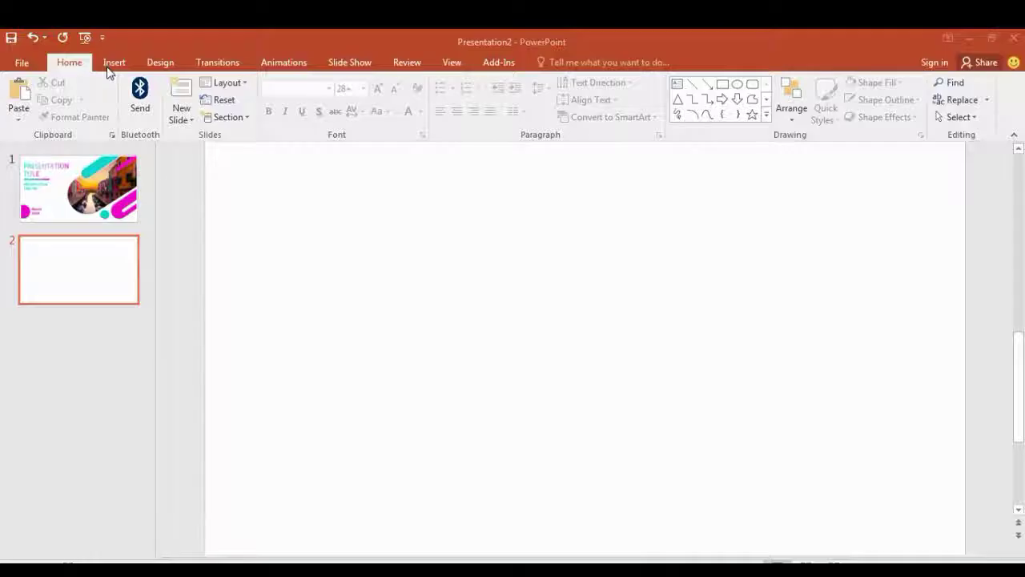
# Draw a blue rectangle covering all of slide 2, 7.36" by 13.33"
pyautogui.click(110, 66)
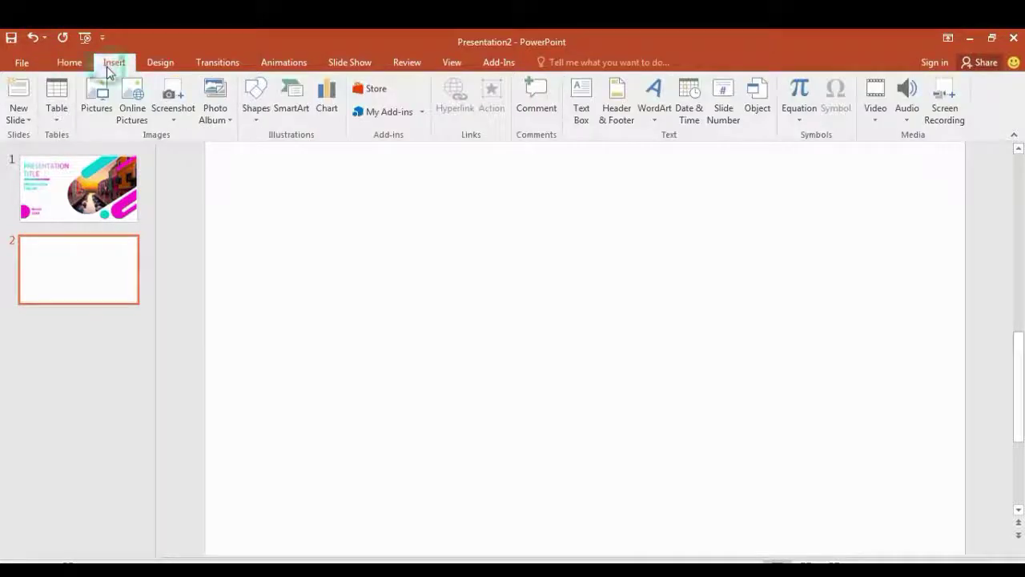
pyautogui.click(256, 104)
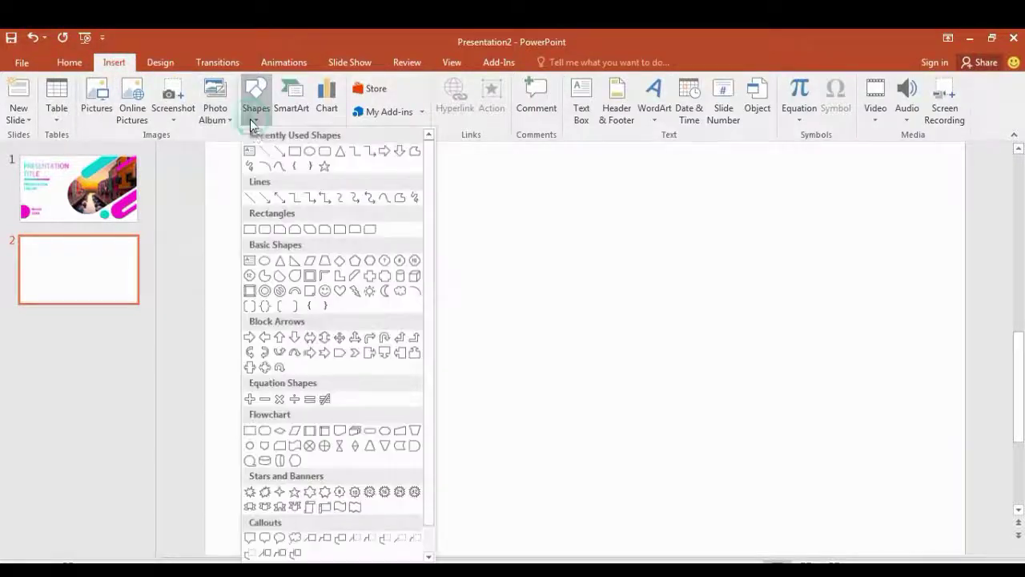
pyautogui.click(282, 152)
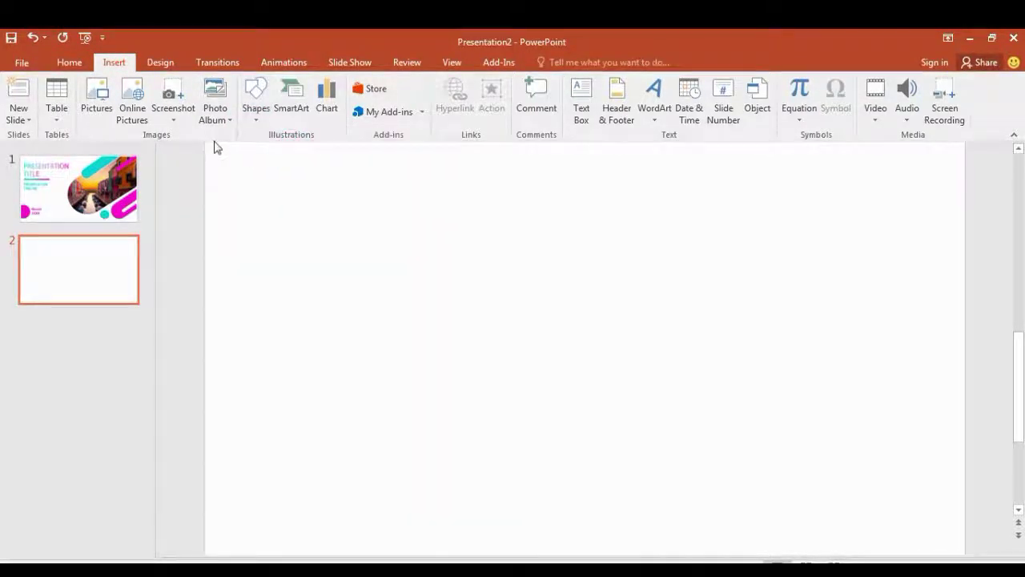
pyautogui.moveTo(205, 143)
pyautogui.mouseDown()
pyautogui.moveTo(707, 380)
pyautogui.moveTo(856, 463)
pyautogui.moveTo(975, 556)
pyautogui.moveTo(964, 548)
pyautogui.mouseUp()
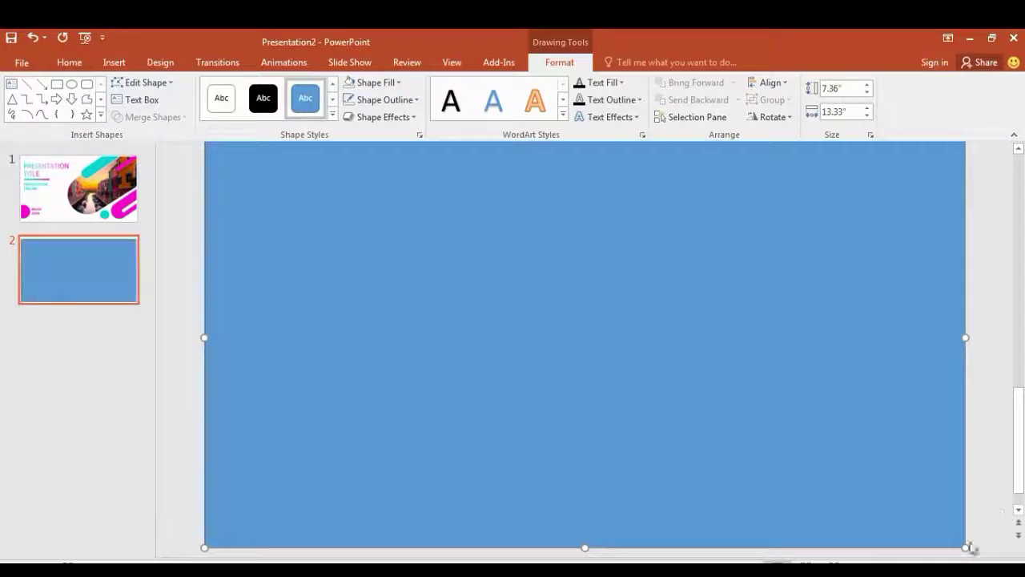
pyautogui.click(69, 62)
# Draw a rounded rectangle near the slide's top centre with dark grey fill and no outline
pyautogui.click(113, 61)
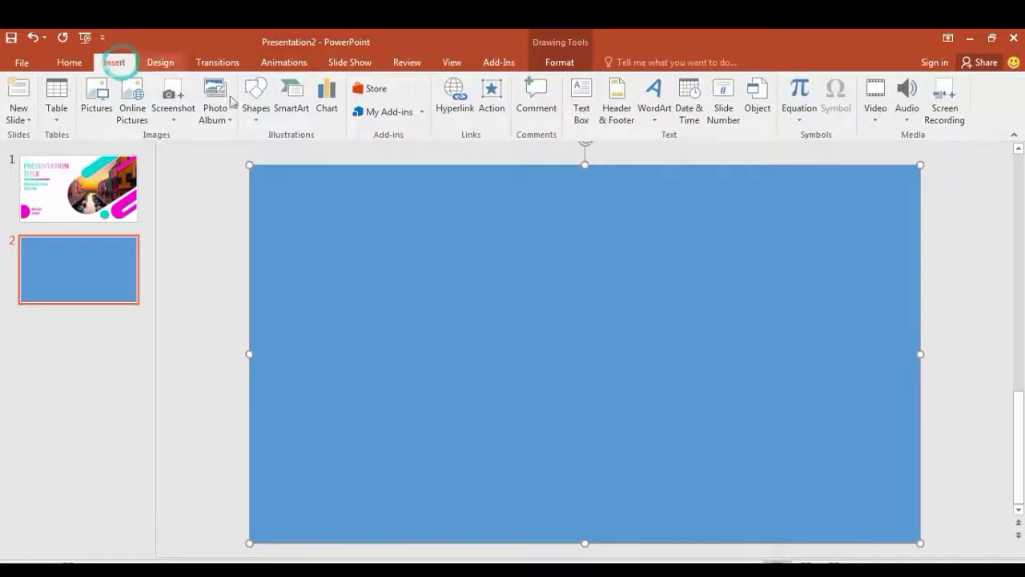
pyautogui.click(255, 100)
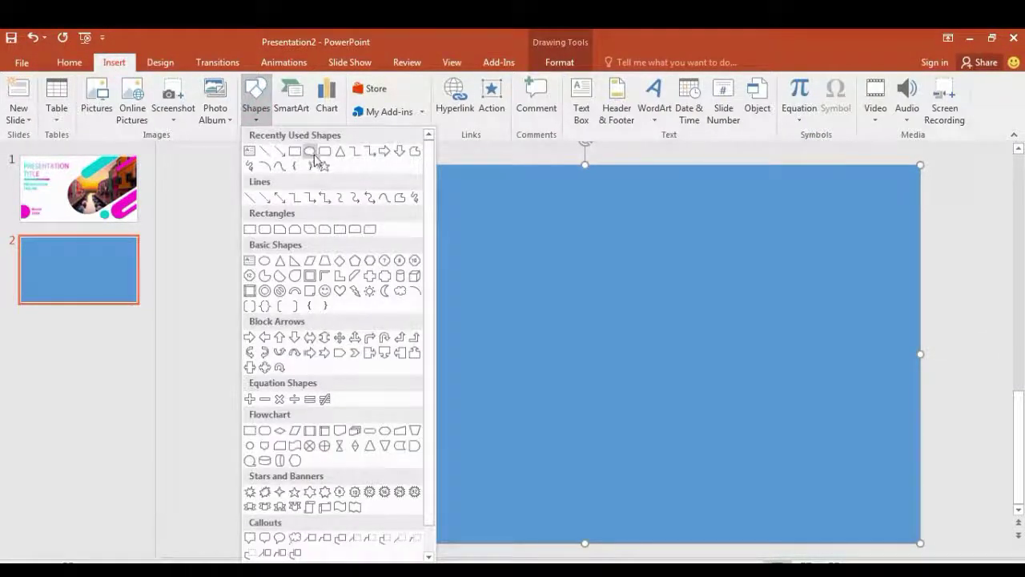
pyautogui.click(310, 152)
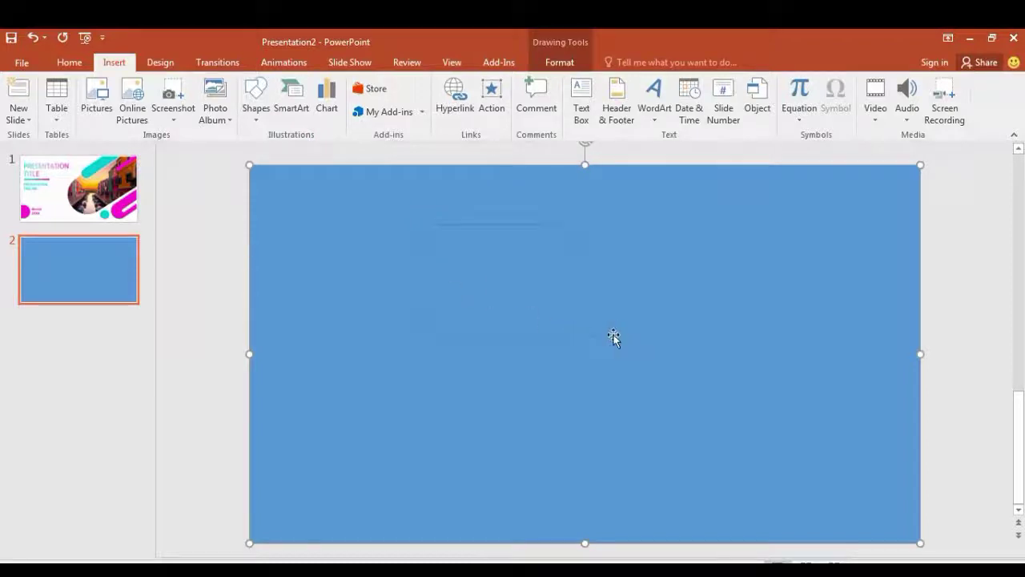
pyautogui.moveTo(613, 328); pyautogui.dragTo(423, 217)
pyautogui.rightClick(557, 235)
pyautogui.click(603, 197)
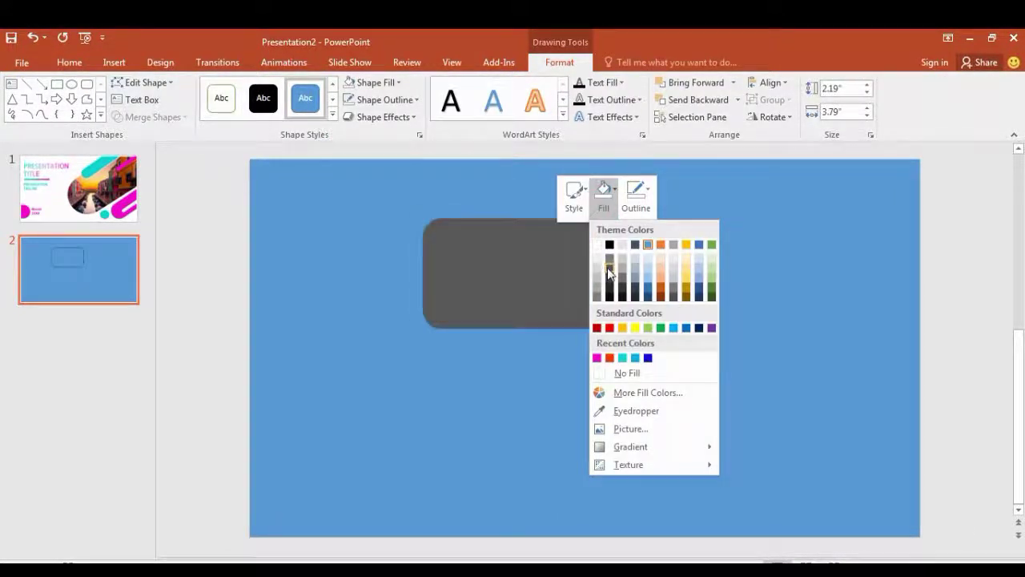
pyautogui.click(609, 269)
pyautogui.click(636, 198)
pyautogui.click(645, 372)
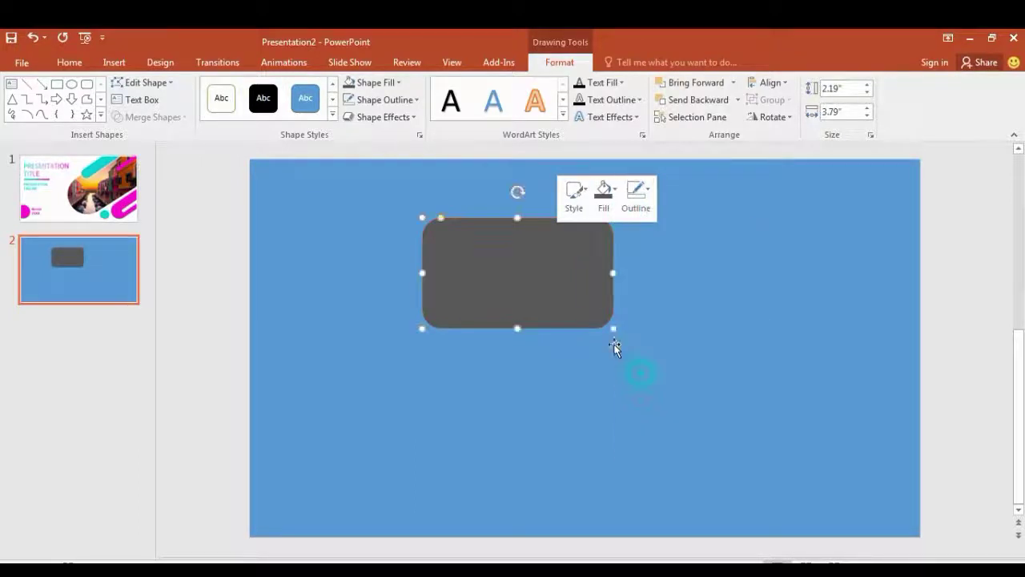
# Round it into a diagonal pill at the upper right, enlarge it to 4.43" by 9.27", and copy it
pyautogui.moveTo(441, 217); pyautogui.dragTo(501, 292)
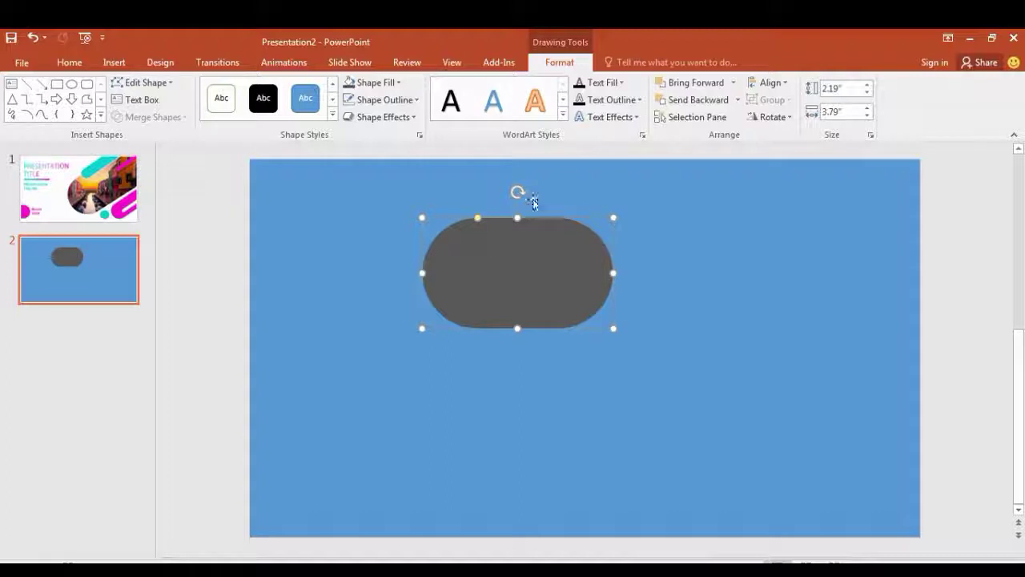
pyautogui.moveTo(519, 190); pyautogui.dragTo(467, 185)
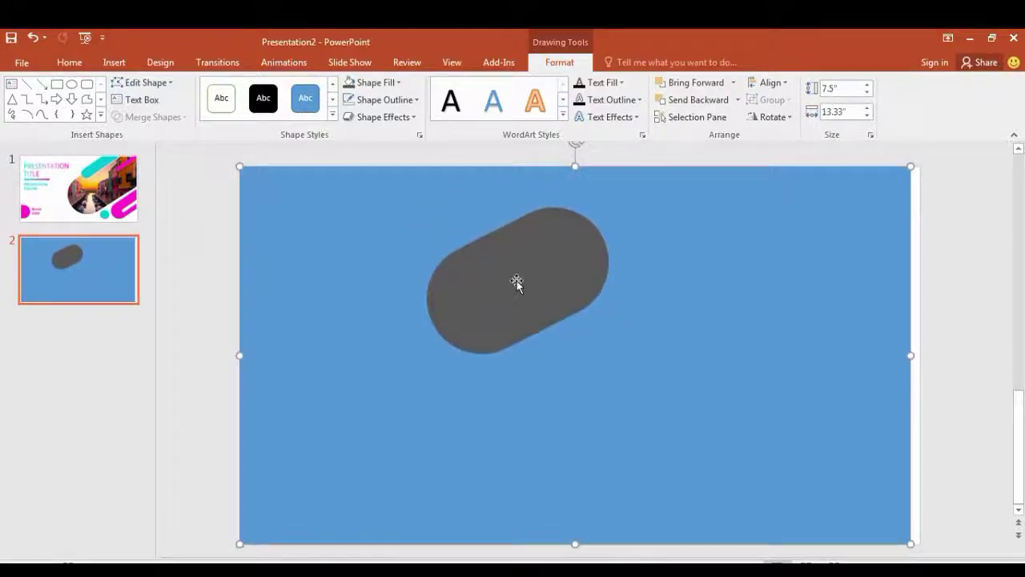
pyautogui.click(517, 280)
pyautogui.moveTo(654, 273); pyautogui.dragTo(884, 225)
pyautogui.click(811, 403)
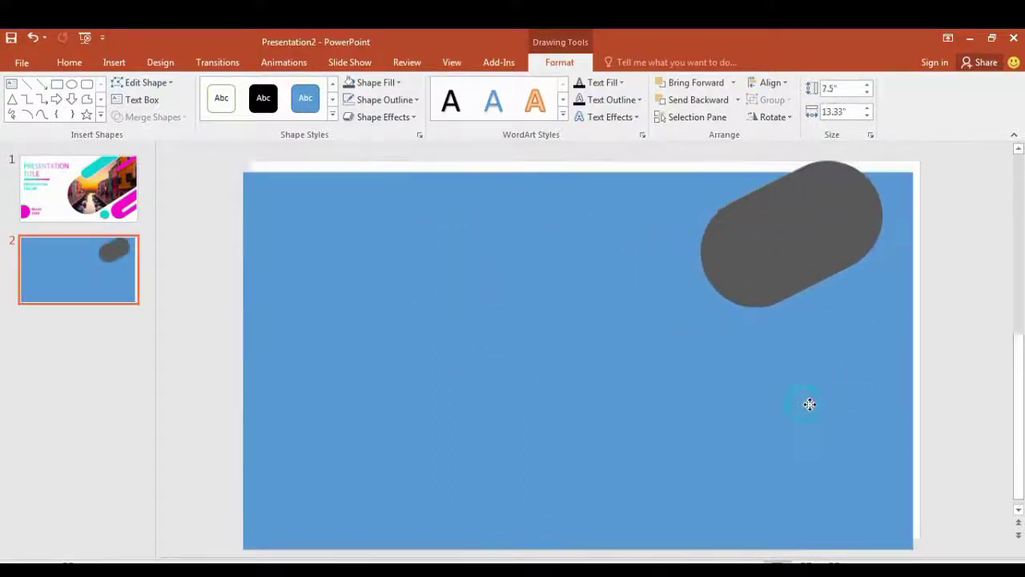
pyautogui.click(787, 273)
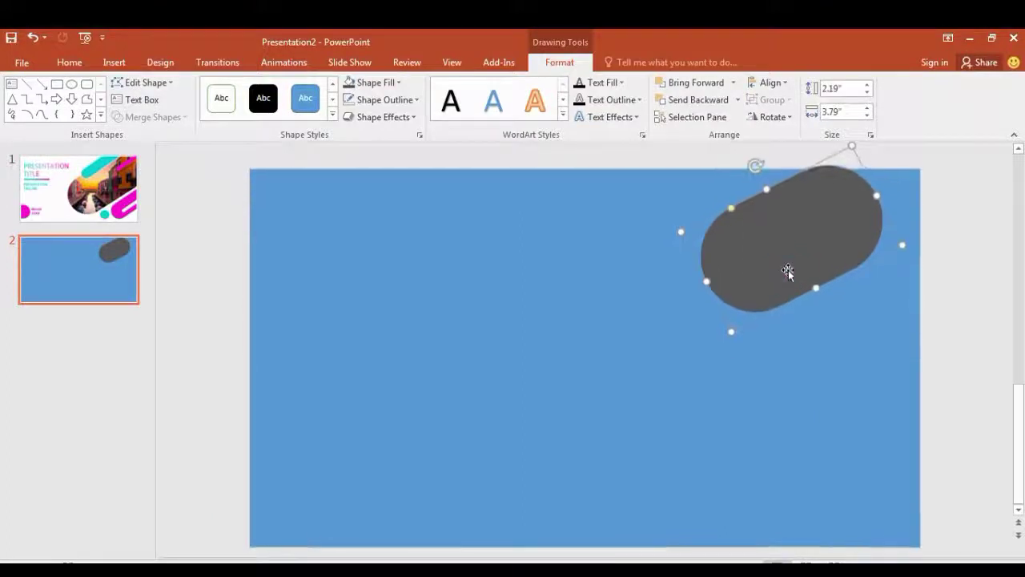
pyautogui.moveTo(818, 293); pyautogui.dragTo(831, 313)
pyautogui.moveTo(708, 298); pyautogui.dragTo(604, 393)
pyautogui.moveTo(763, 350); pyautogui.dragTo(781, 313)
pyautogui.moveTo(619, 364); pyautogui.dragTo(561, 394)
pyautogui.hotkey('ctrl', 'c')
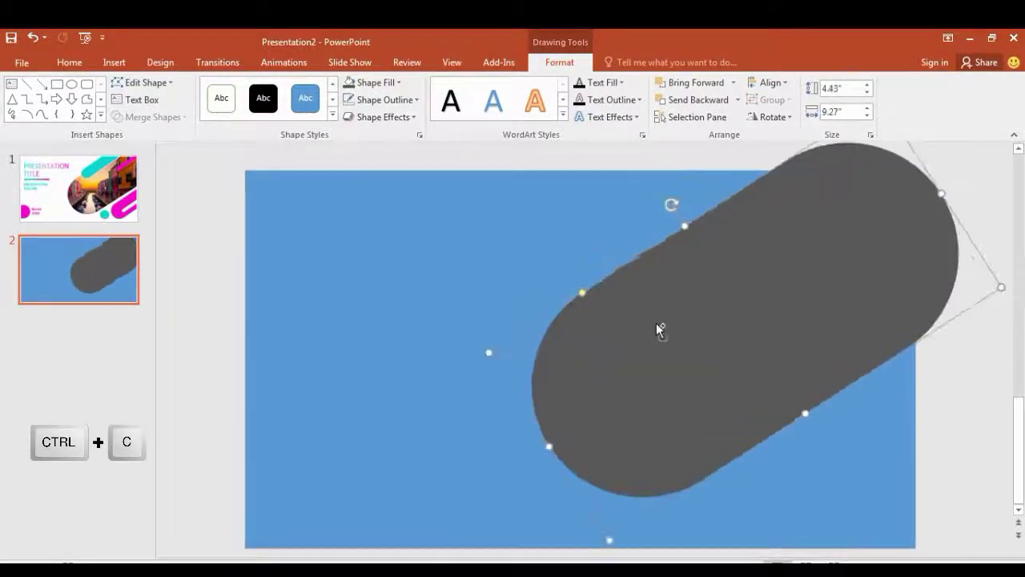
# Paste a copy of the grey pill, thin it to 1.81", fill it cyan and lay it along the top
pyautogui.hotkey('ctrl', 'v')
pyautogui.moveTo(680, 350); pyautogui.dragTo(488, 353)
pyautogui.moveTo(437, 235); pyautogui.dragTo(504, 351)
pyautogui.rightClick(506, 375)
pyautogui.click(553, 399)
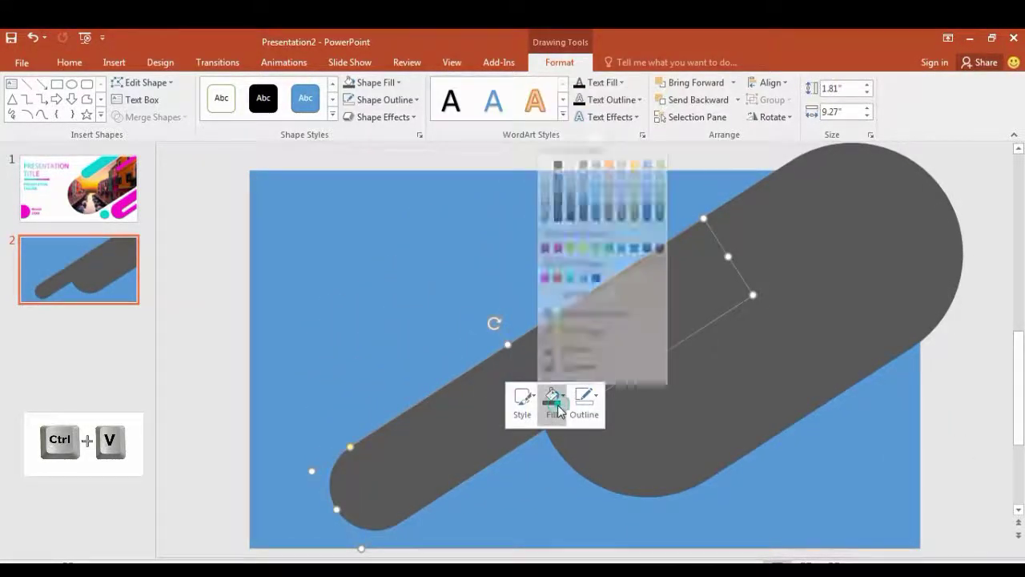
pyautogui.click(571, 268)
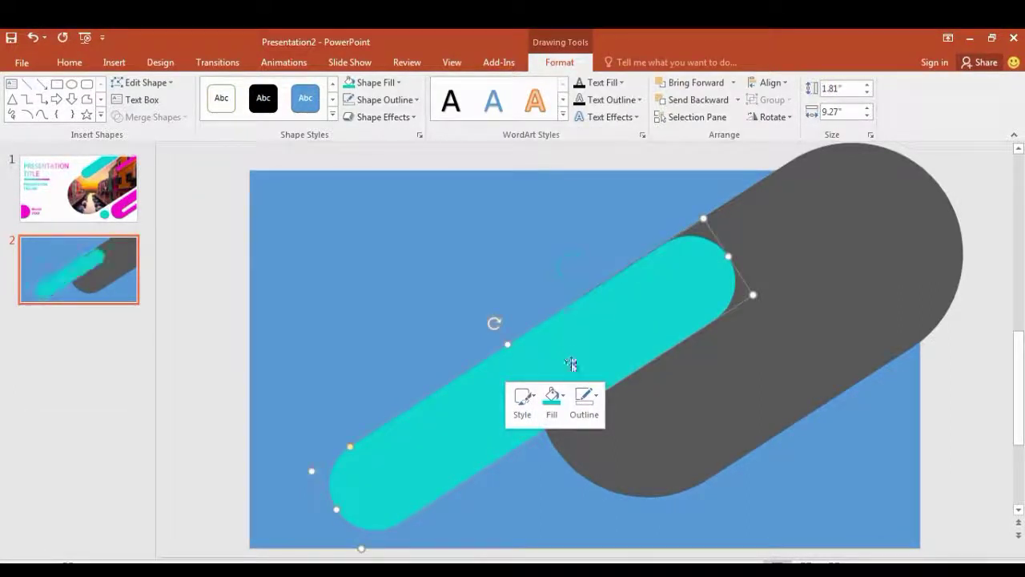
pyautogui.moveTo(582, 334); pyautogui.dragTo(776, 147)
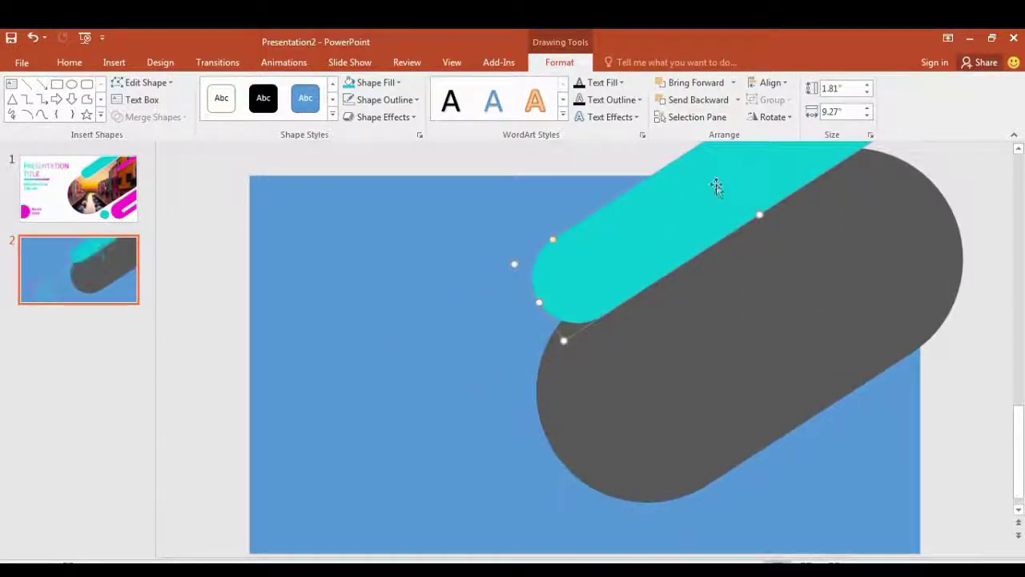
# Reposition the cyan pill and slim it to 1.16" by 9.27"
pyautogui.moveTo(716, 187); pyautogui.dragTo(606, 273)
pyautogui.moveTo(607, 222); pyautogui.dragTo(627, 247)
pyautogui.moveTo(607, 300); pyautogui.dragTo(685, 237)
# Give the cyan pill a white outline with 4½ pt weight
pyautogui.rightClick(686, 237)
pyautogui.click(766, 198)
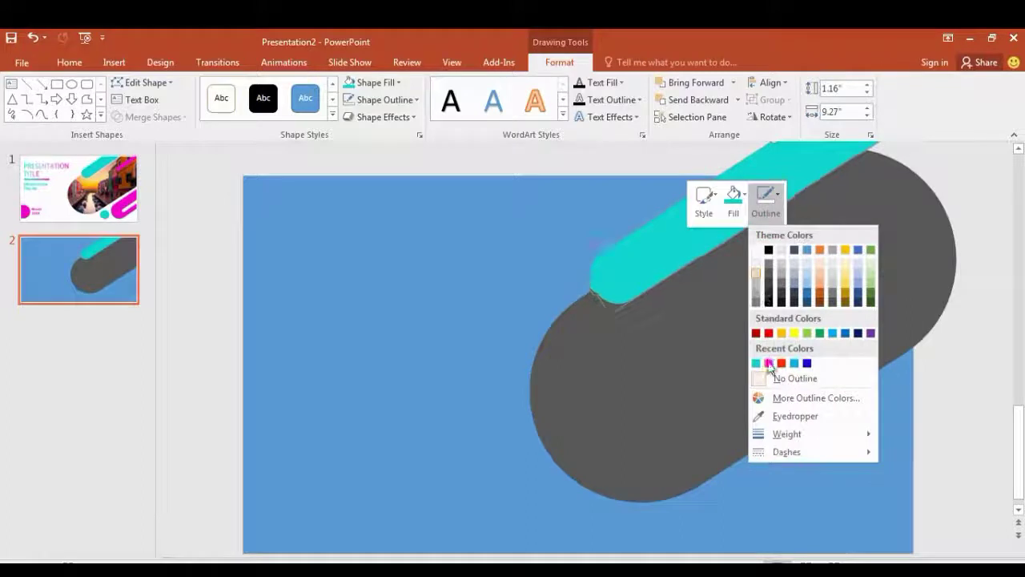
pyautogui.click(756, 250)
pyautogui.click(769, 204)
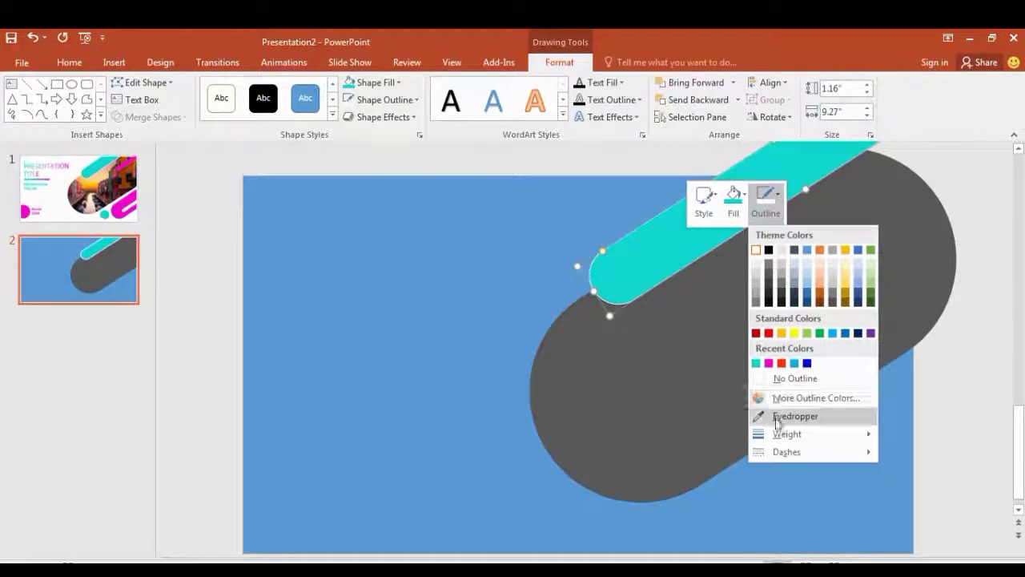
pyautogui.moveTo(768, 433)
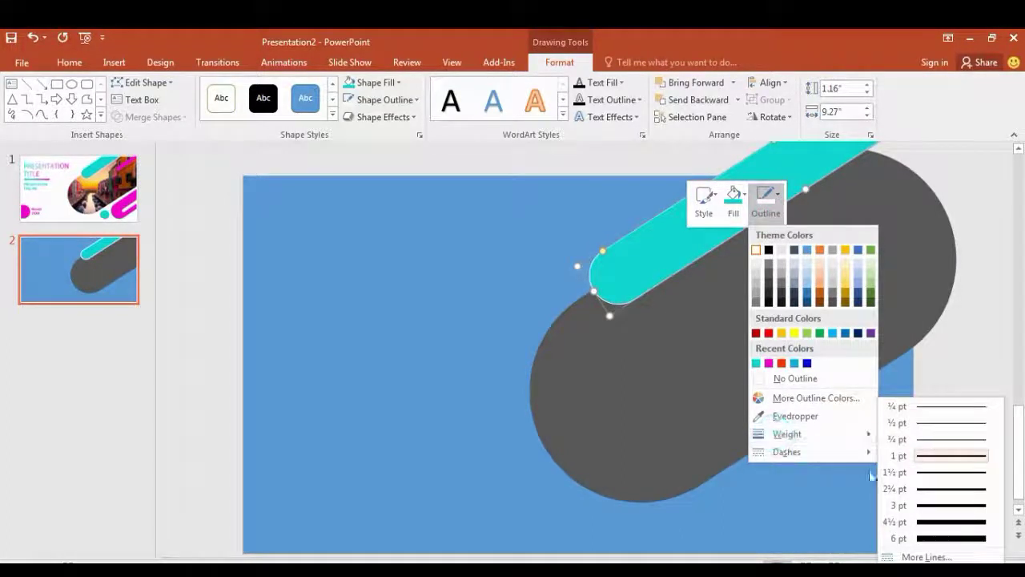
pyautogui.click(922, 525)
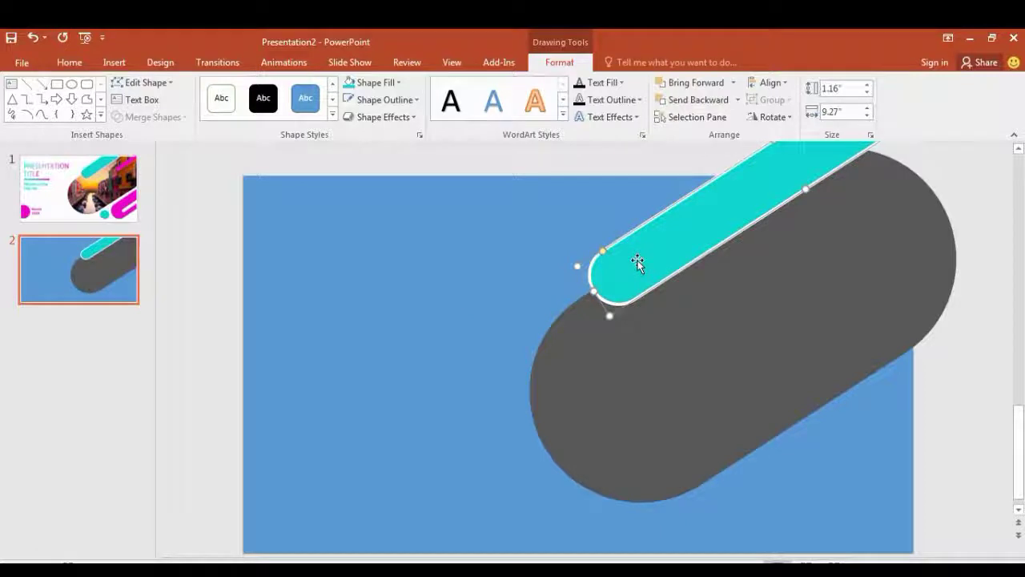
# Duplicate the outlined cyan pill and move the copy to the slide's lower right along the grey pill
pyautogui.hotkey('ctrl', 'c')
pyautogui.hotkey('ctrl', 'v')
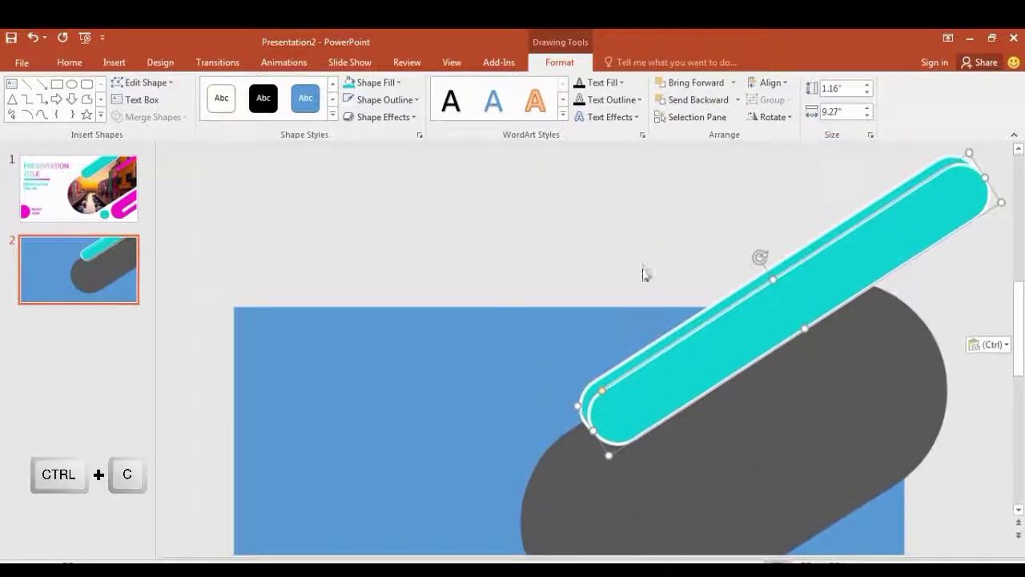
pyautogui.moveTo(1019, 328); pyautogui.dragTo(1019, 457)
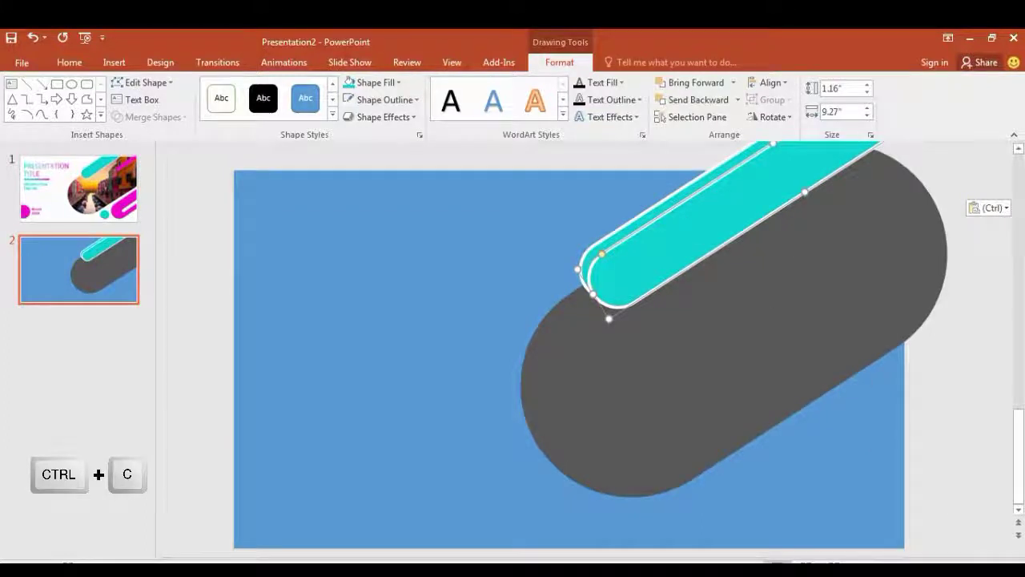
pyautogui.click(885, 558)
pyautogui.click(988, 378)
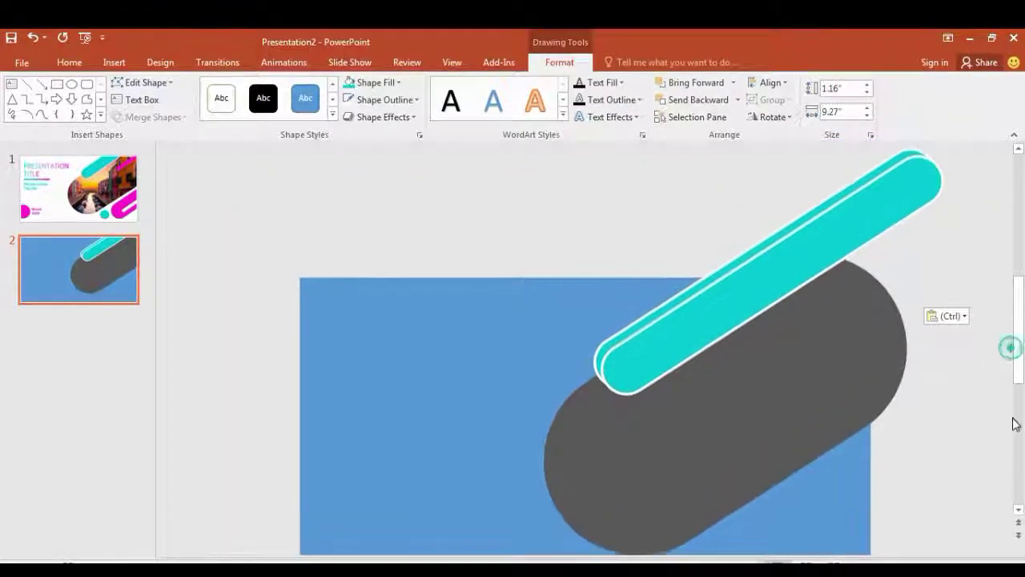
pyautogui.moveTo(1019, 376); pyautogui.dragTo(1022, 443)
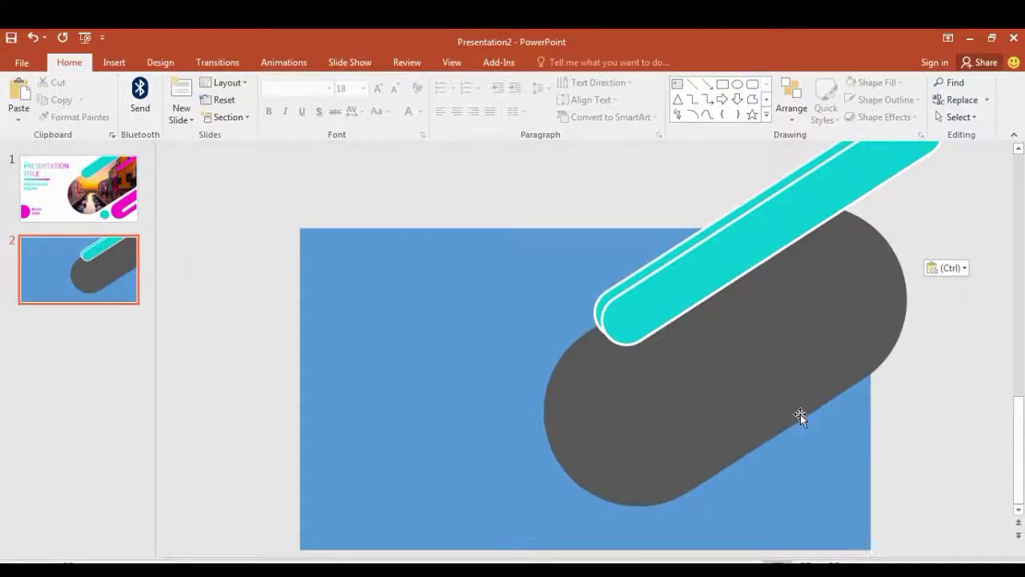
pyautogui.moveTo(736, 260); pyautogui.dragTo(847, 462)
# Remove the lower pill's white outline, fill it magenta, and nudge it along the grey pill's lower edge
pyautogui.rightClick(799, 439)
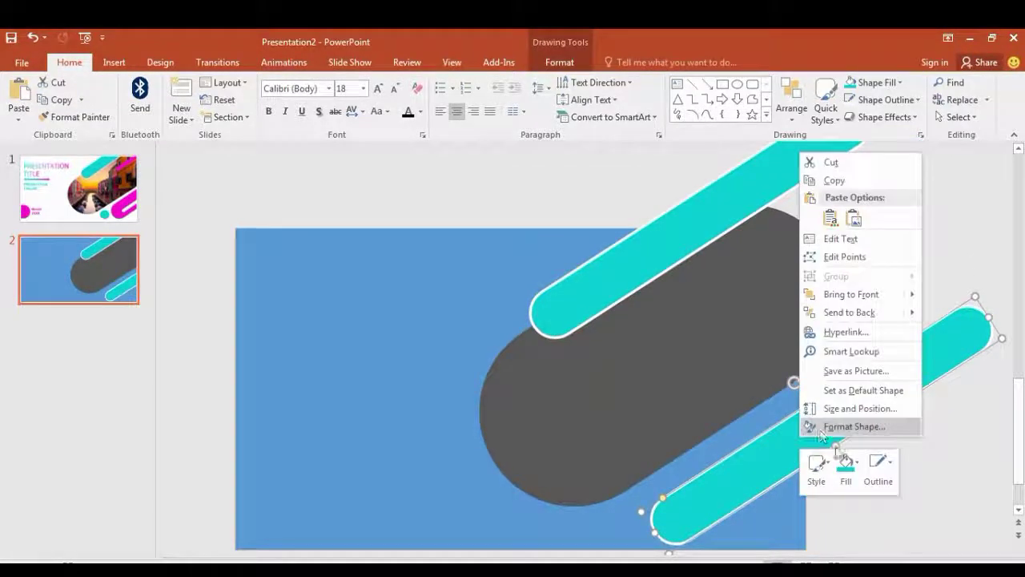
pyautogui.click(878, 473)
pyautogui.click(894, 372)
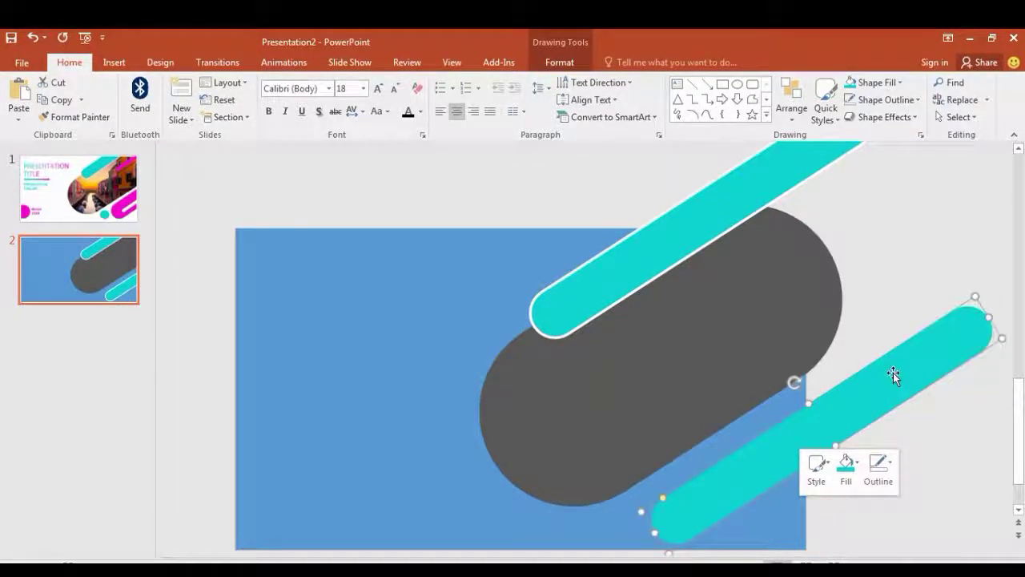
pyautogui.click(854, 466)
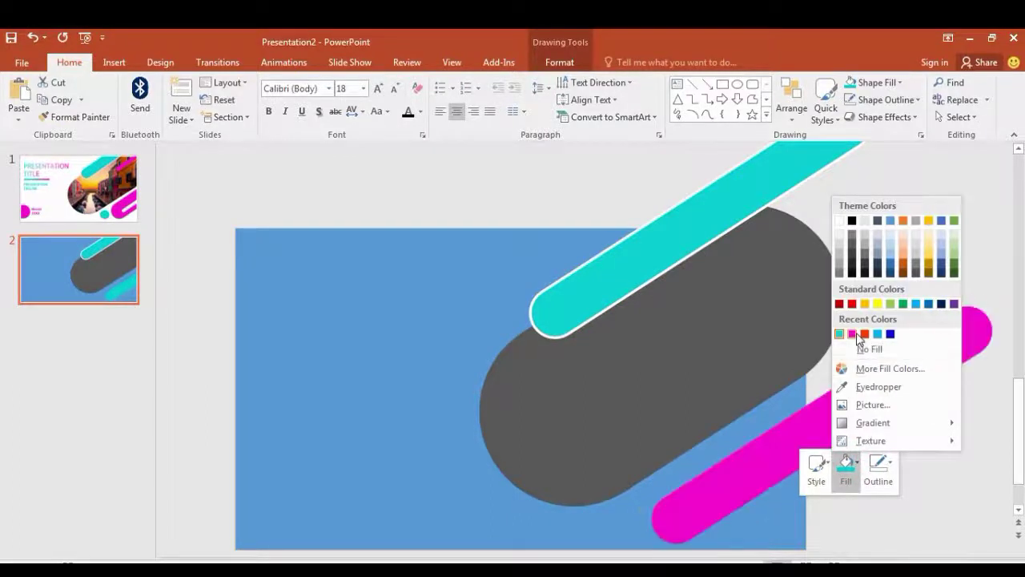
pyautogui.click(854, 337)
pyautogui.press('Escape')
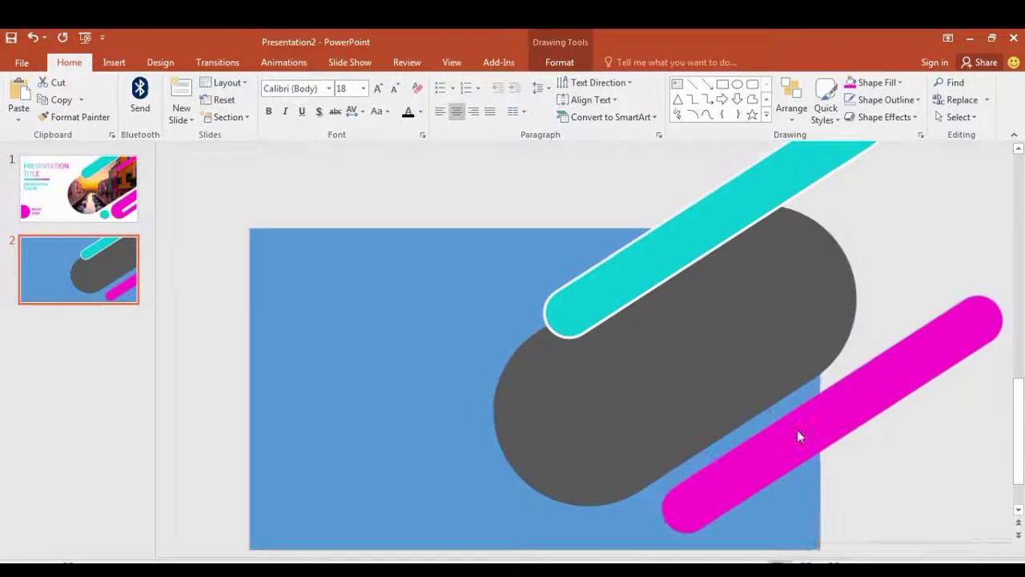
pyautogui.click(798, 436)
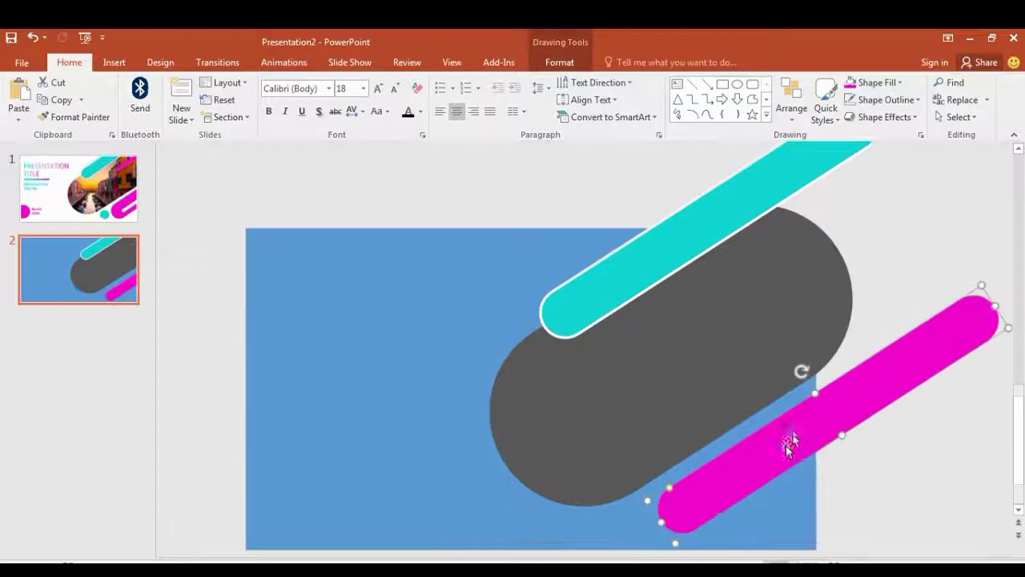
pyautogui.moveTo(836, 435); pyautogui.dragTo(855, 463)
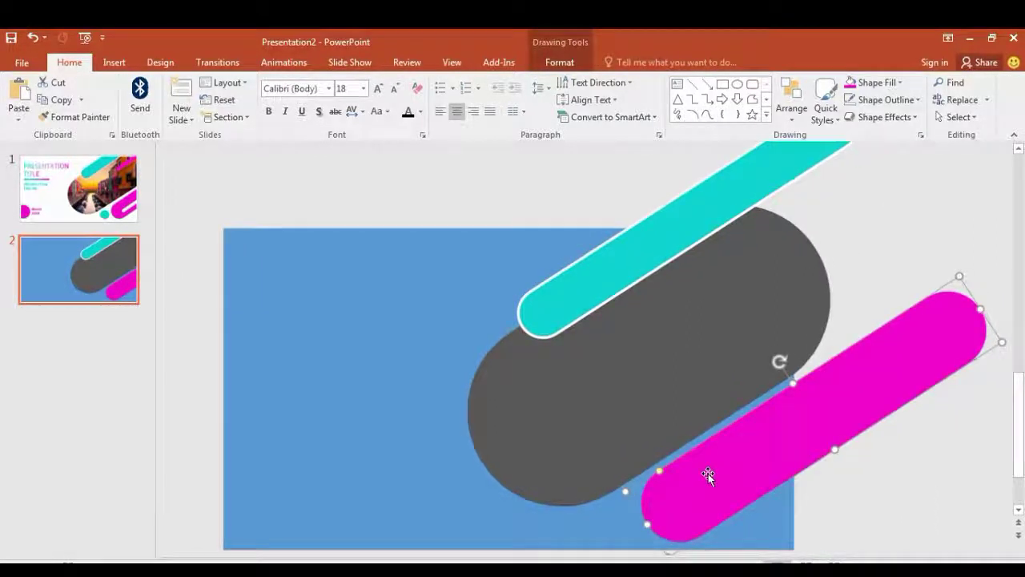
pyautogui.click(111, 62)
# Draw a rounded rectangle with white fill and fully rounded ends on the background
pyautogui.click(256, 102)
pyautogui.click(324, 152)
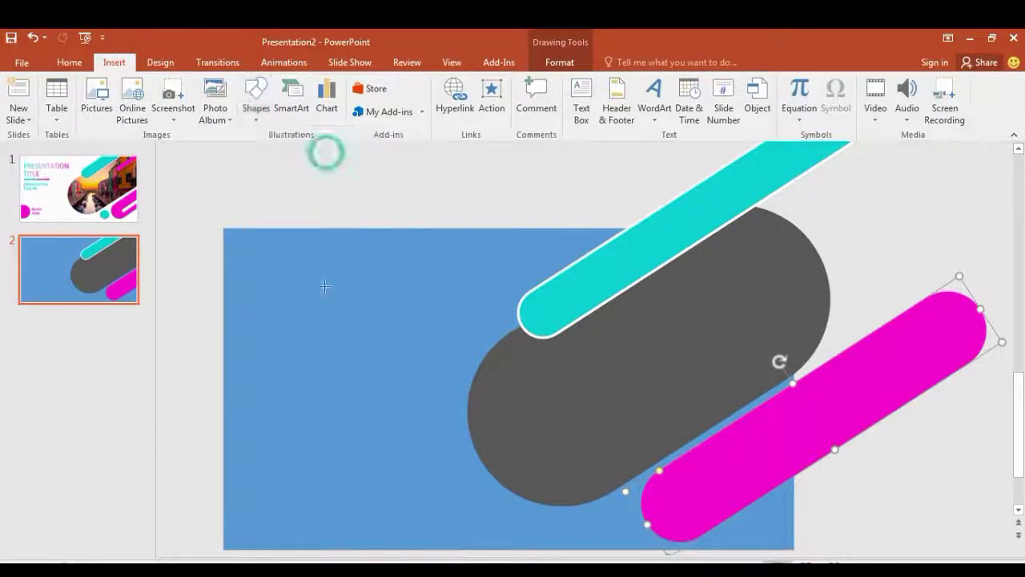
pyautogui.moveTo(281, 280); pyautogui.dragTo(382, 406)
pyautogui.rightClick(357, 287)
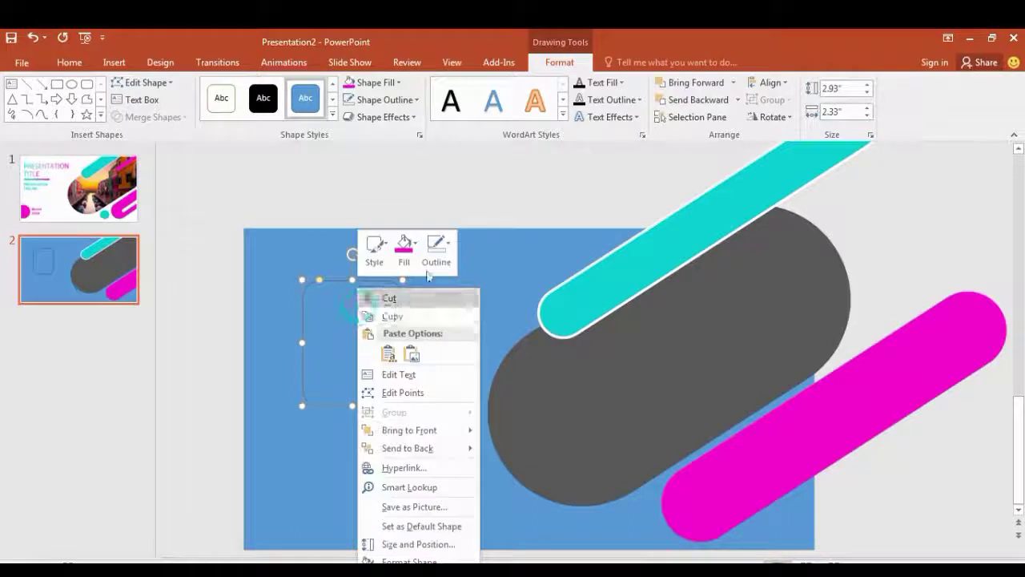
pyautogui.click(405, 256)
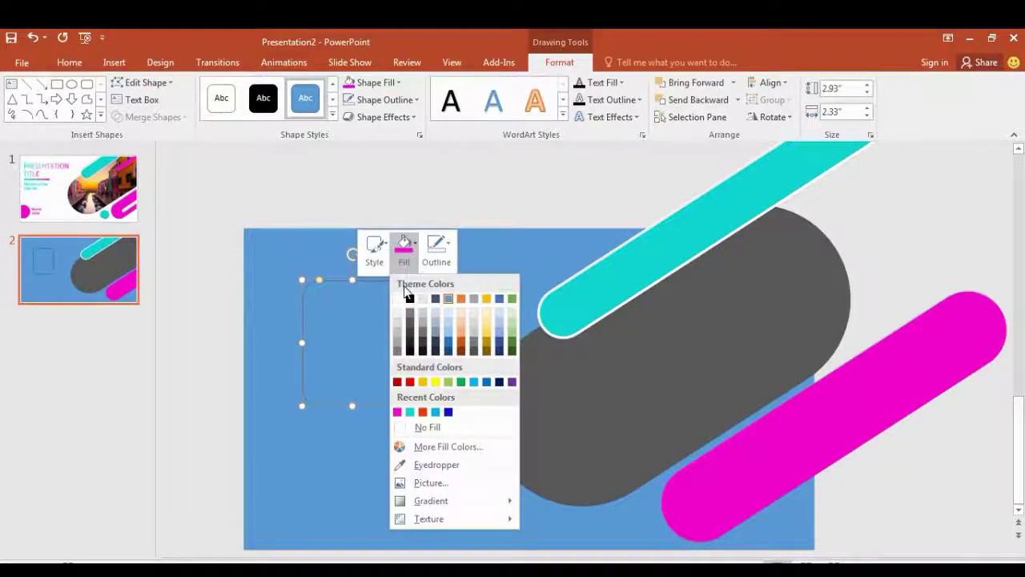
pyautogui.click(398, 311)
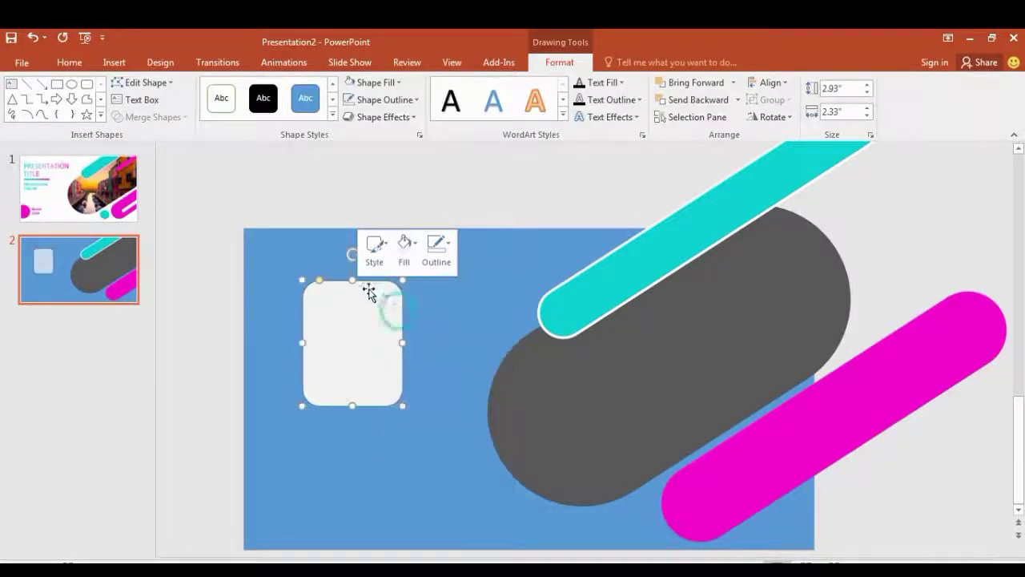
pyautogui.moveTo(319, 284); pyautogui.dragTo(321, 336)
# Make it a tilted 3.95" by 0.45" outline-free stripe centred inside the magenta pill
pyautogui.moveTo(312, 255); pyautogui.dragTo(797, 471)
pyautogui.rightClick(801, 477)
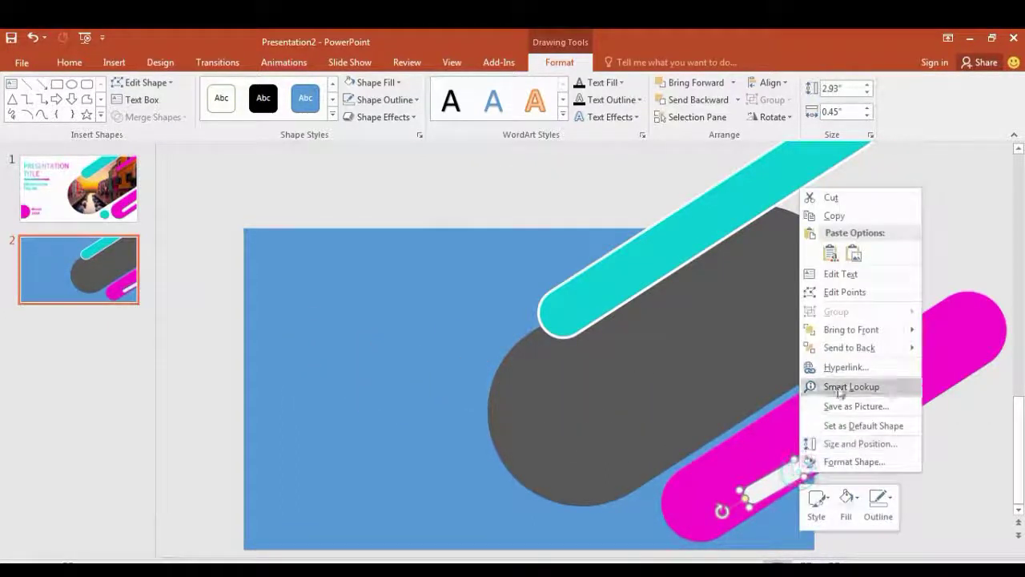
pyautogui.click(878, 498)
pyautogui.click(882, 401)
pyautogui.click(842, 443)
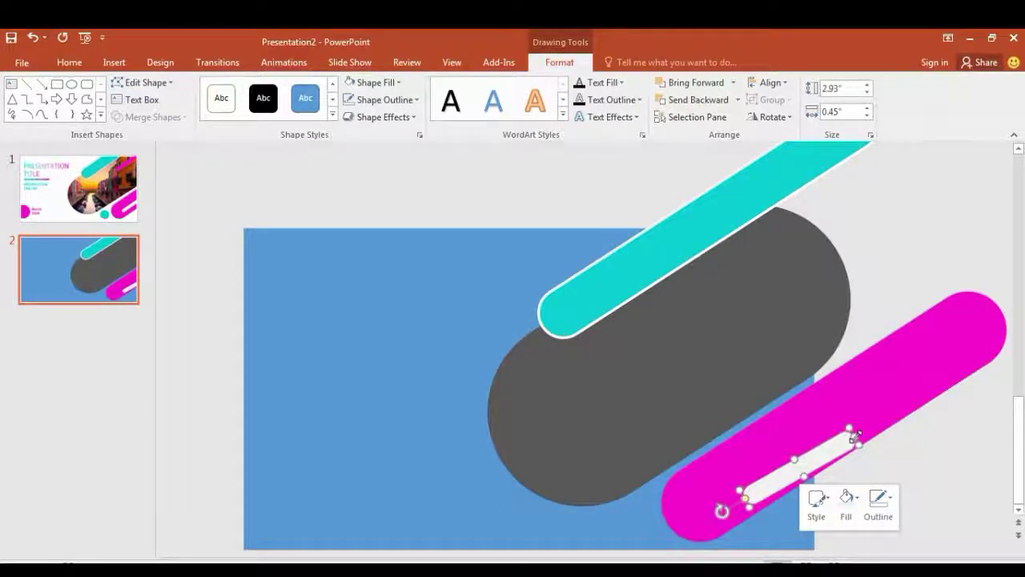
pyautogui.moveTo(849, 436)
pyautogui.mouseDown()
pyautogui.moveTo(887, 408)
pyautogui.moveTo(858, 426)
pyautogui.mouseUp()
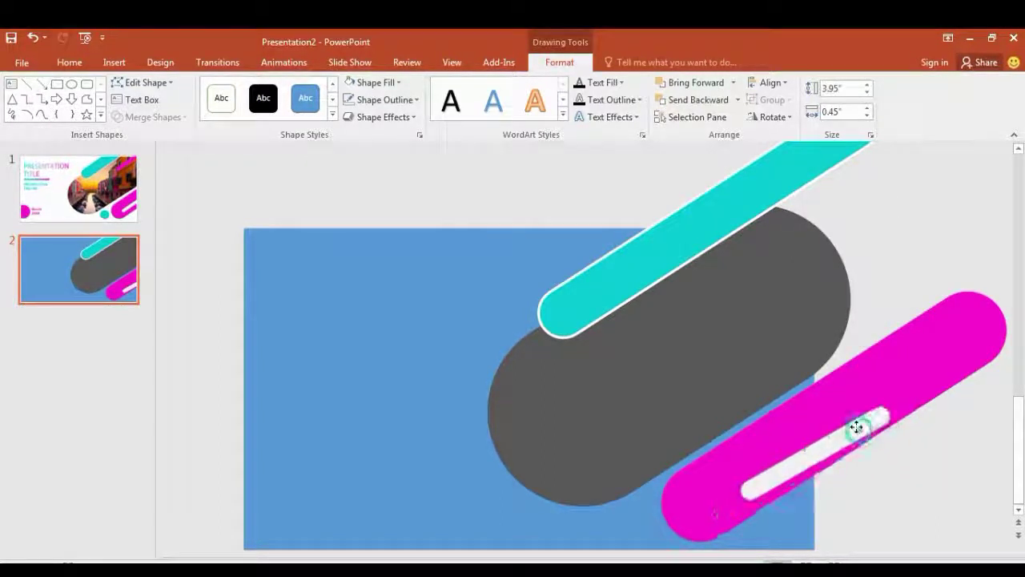
pyautogui.moveTo(718, 507); pyautogui.dragTo(721, 509)
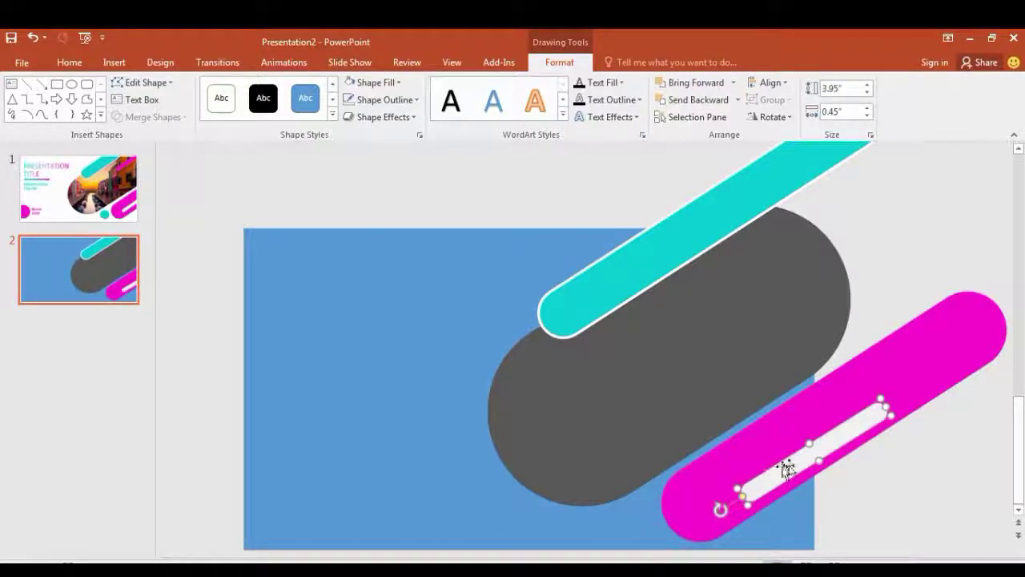
pyautogui.moveTo(801, 458); pyautogui.dragTo(807, 454)
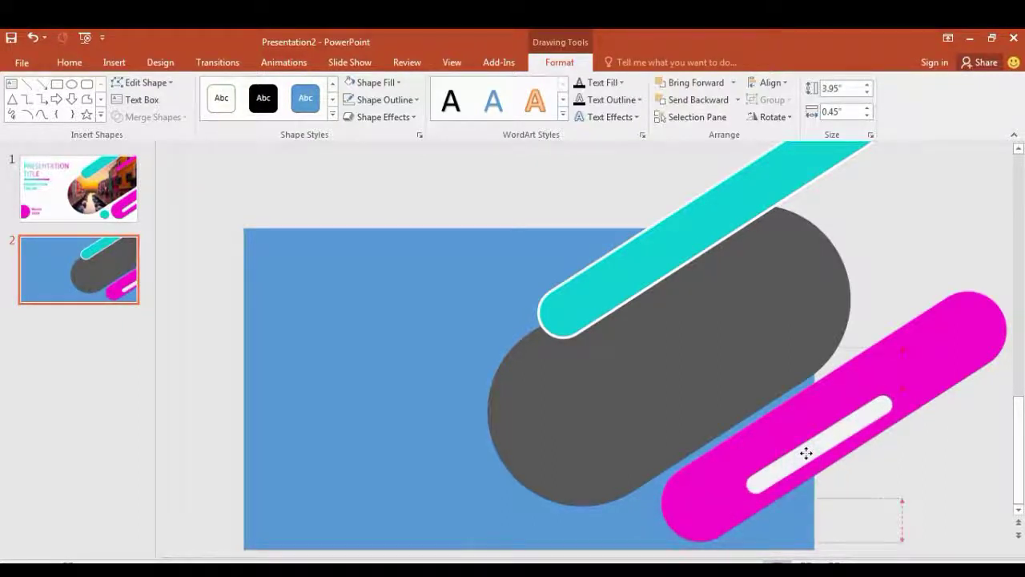
pyautogui.moveTo(807, 454); pyautogui.dragTo(795, 458)
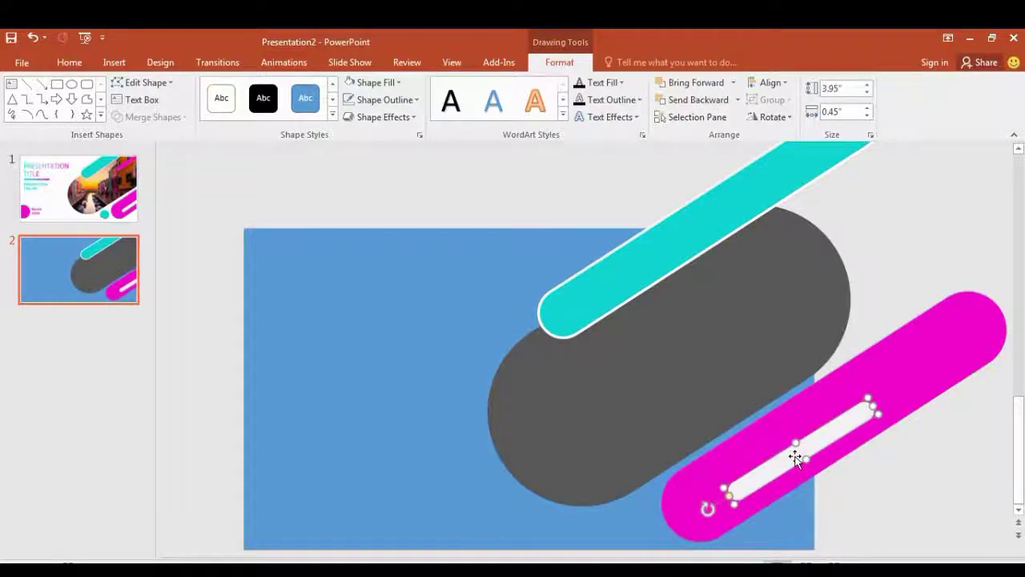
pyautogui.click(413, 474)
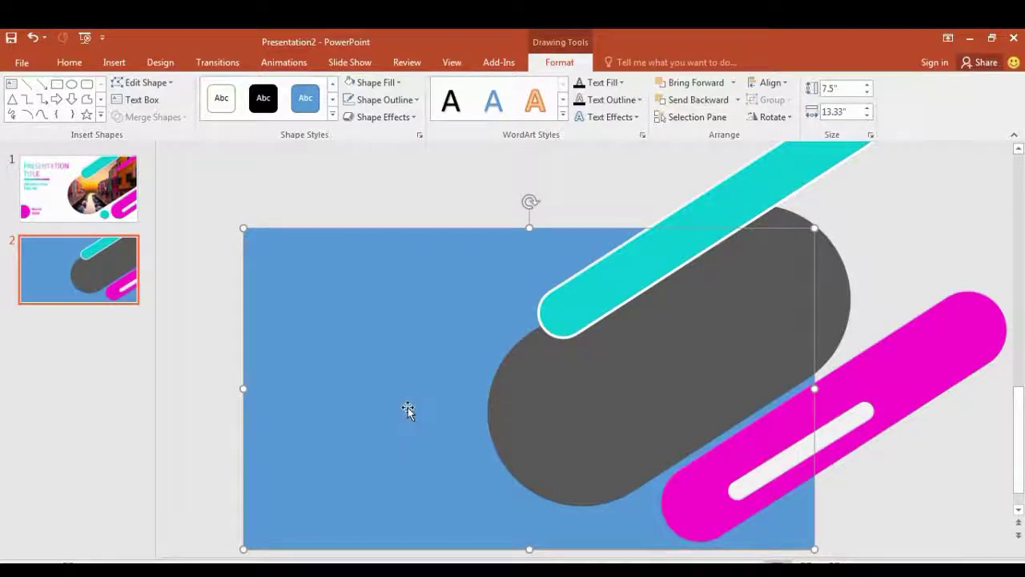
# Draw a 1.26" teal circle with no outline at the bottom edge beside the magenta pill's end
pyautogui.click(116, 63)
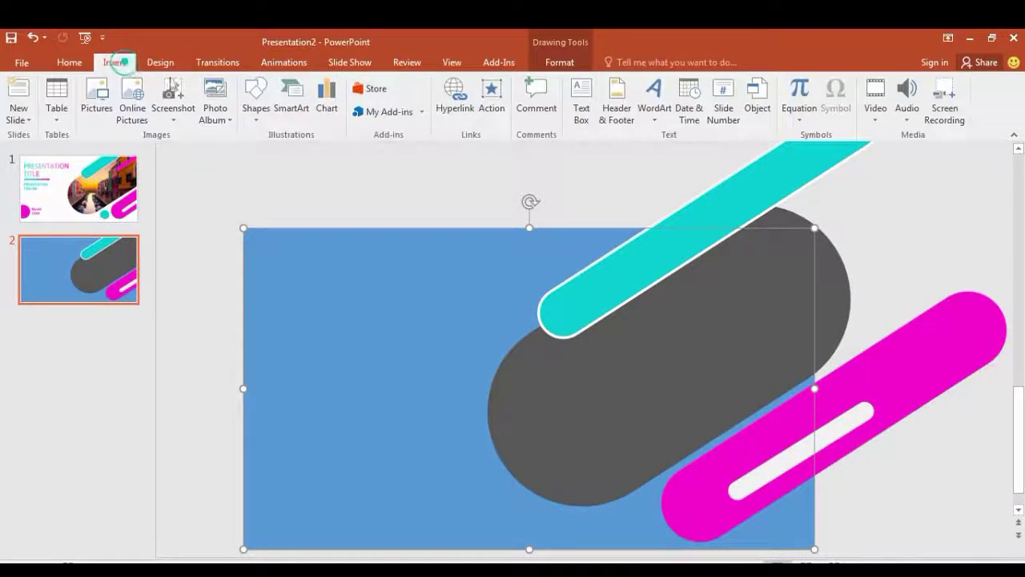
pyautogui.click(256, 98)
pyautogui.click(308, 151)
pyautogui.moveTo(467, 500); pyautogui.dragTo(462, 498)
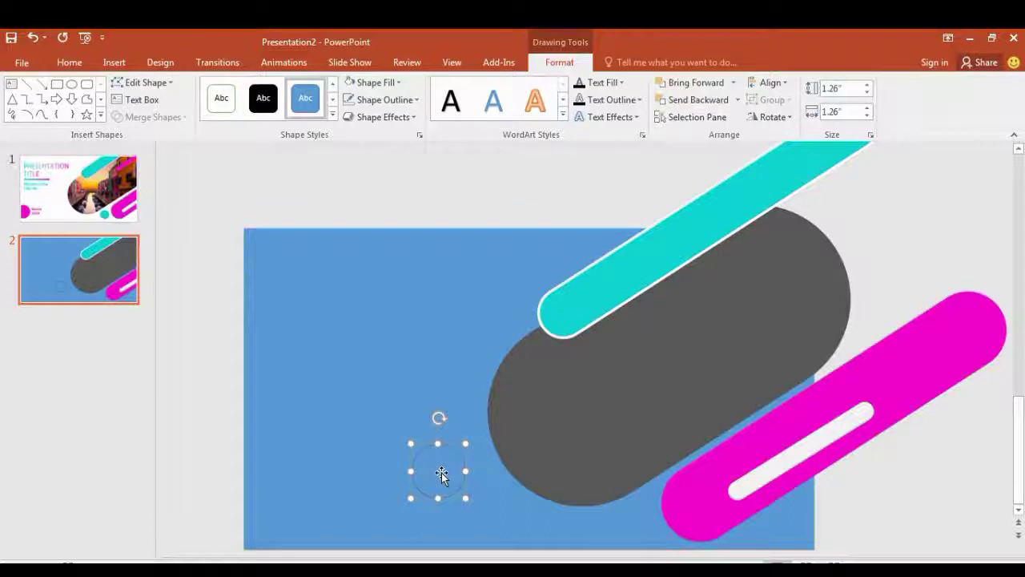
pyautogui.rightClick(441, 475)
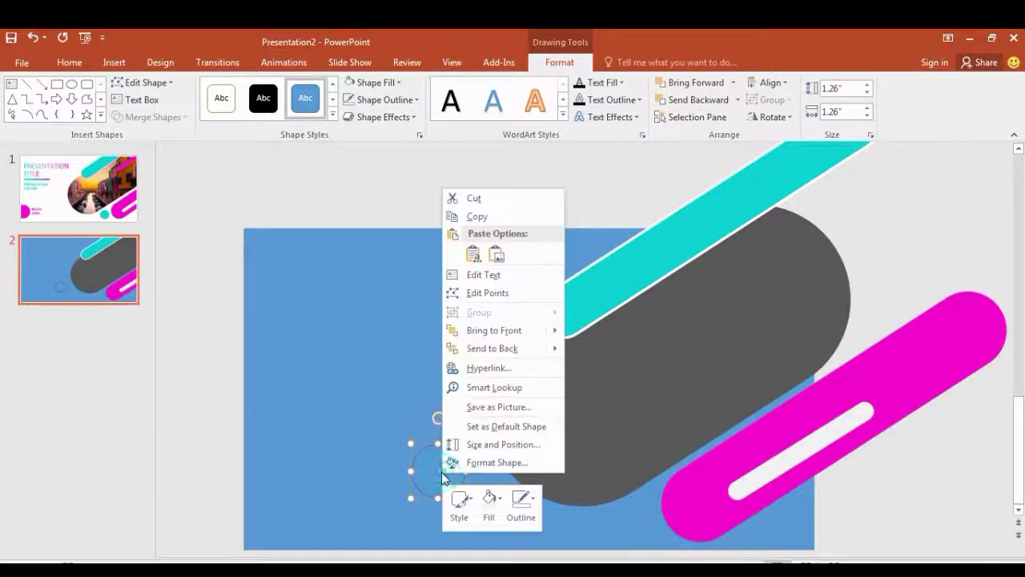
pyautogui.click(522, 506)
pyautogui.click(527, 401)
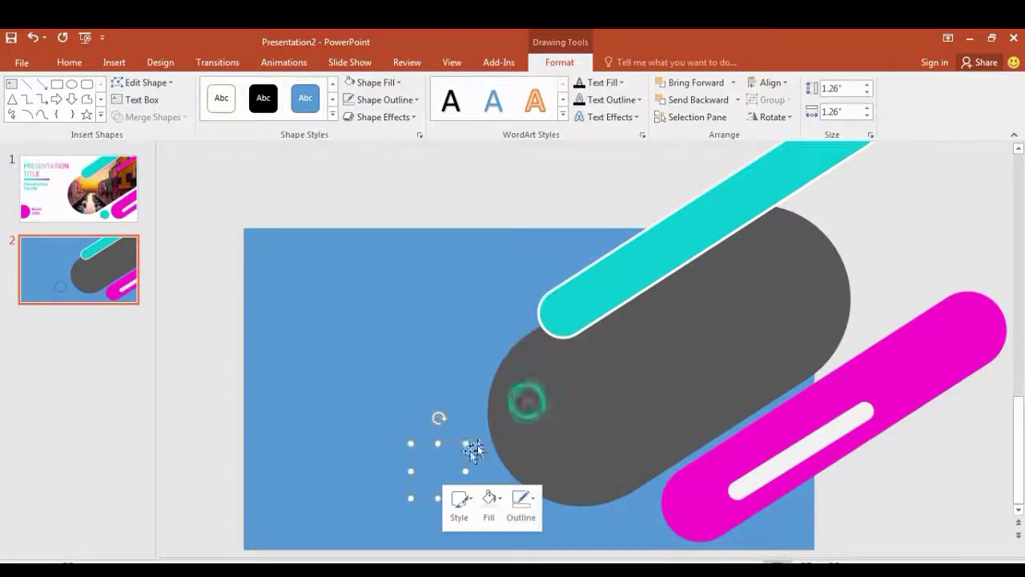
pyautogui.click(489, 500)
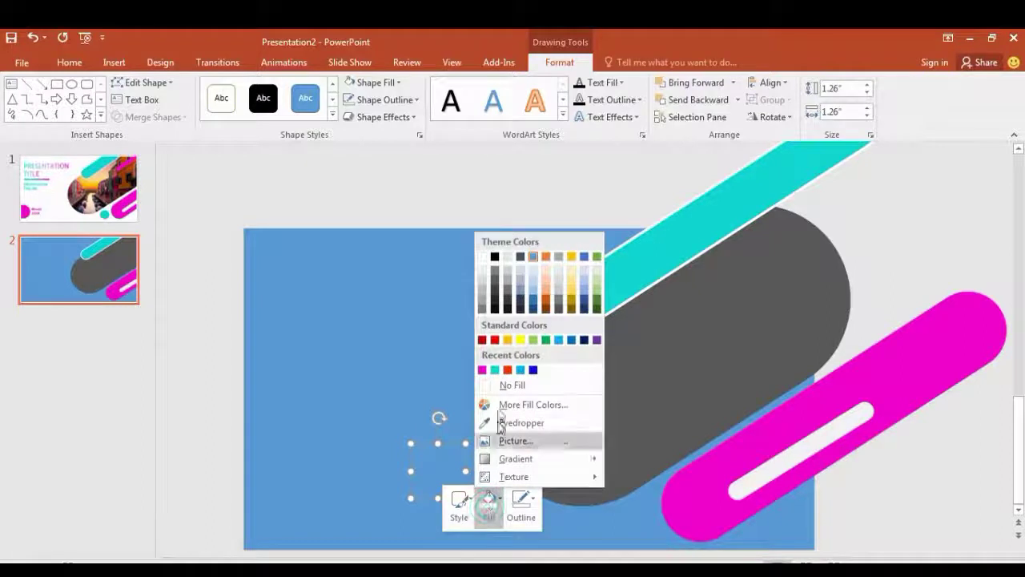
pyautogui.click(495, 370)
pyautogui.moveTo(442, 467); pyautogui.dragTo(634, 518)
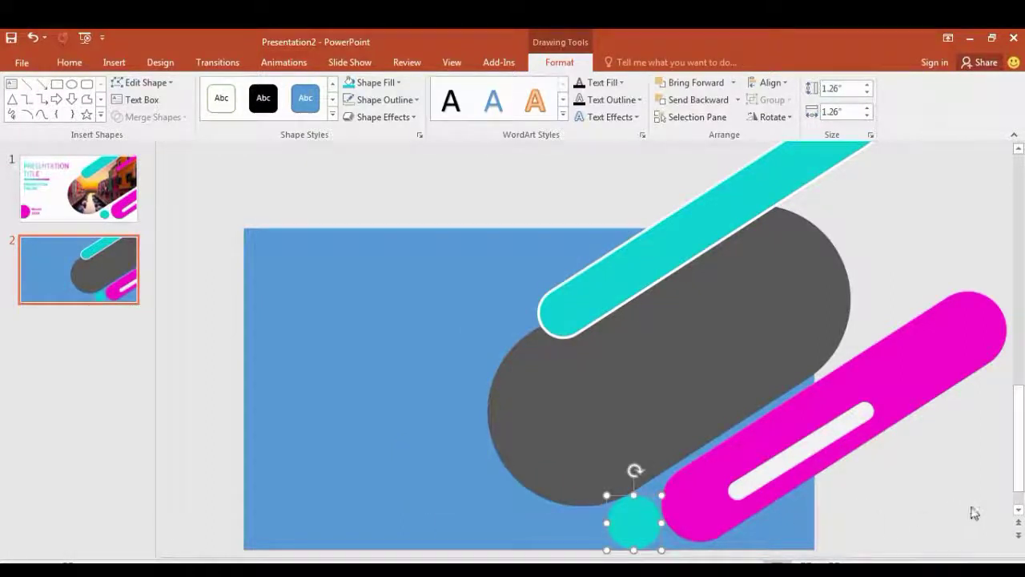
pyautogui.click(1020, 513)
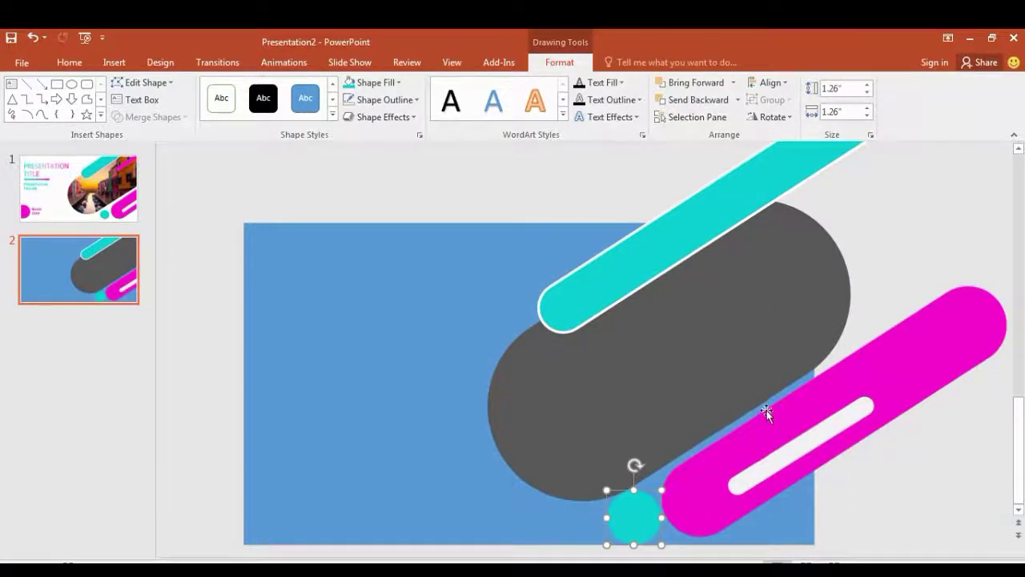
pyautogui.click(290, 387)
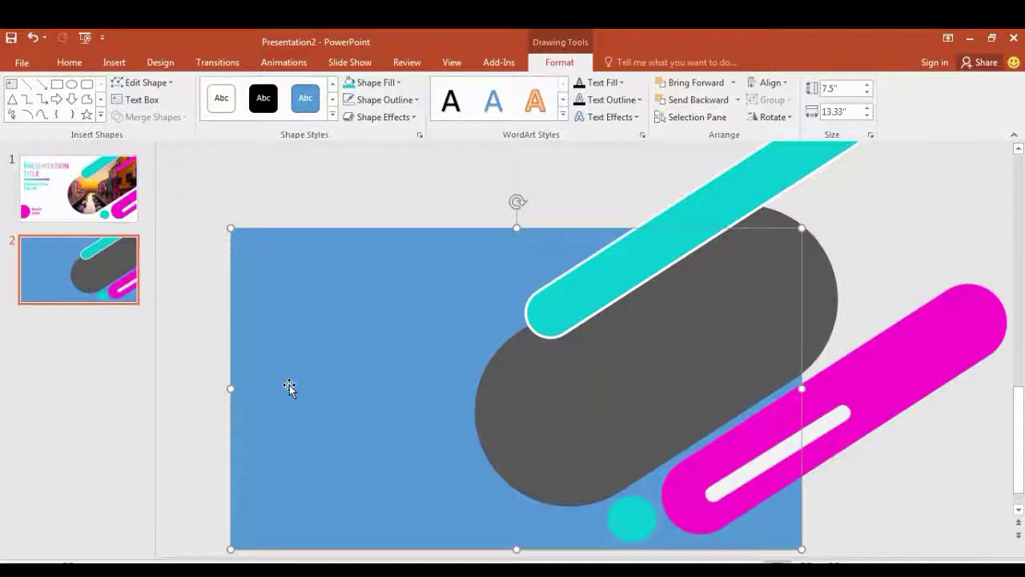
# Fill the full-slide background rectangle with White from the theme colours
pyautogui.rightClick(289, 385)
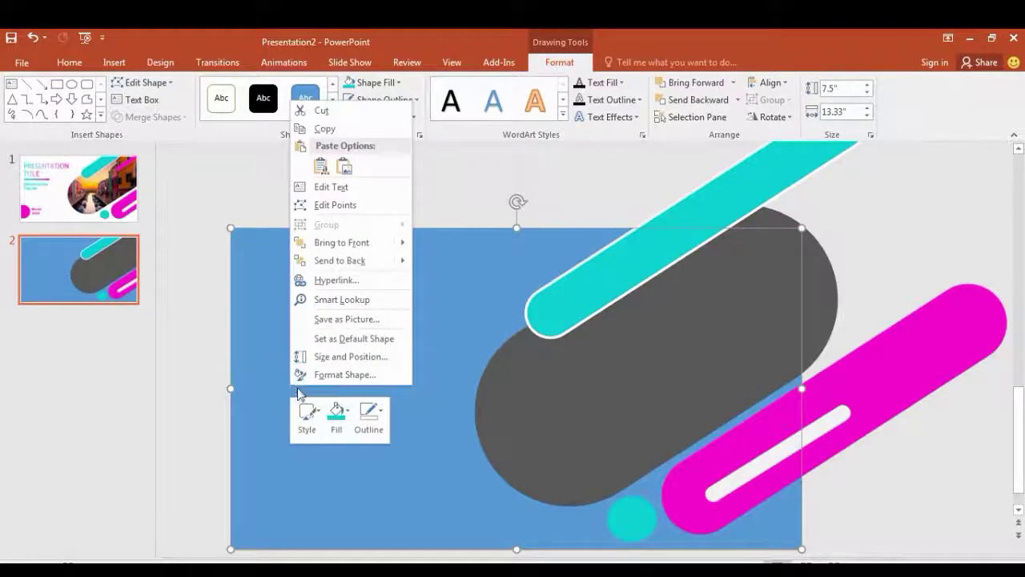
pyautogui.click(335, 422)
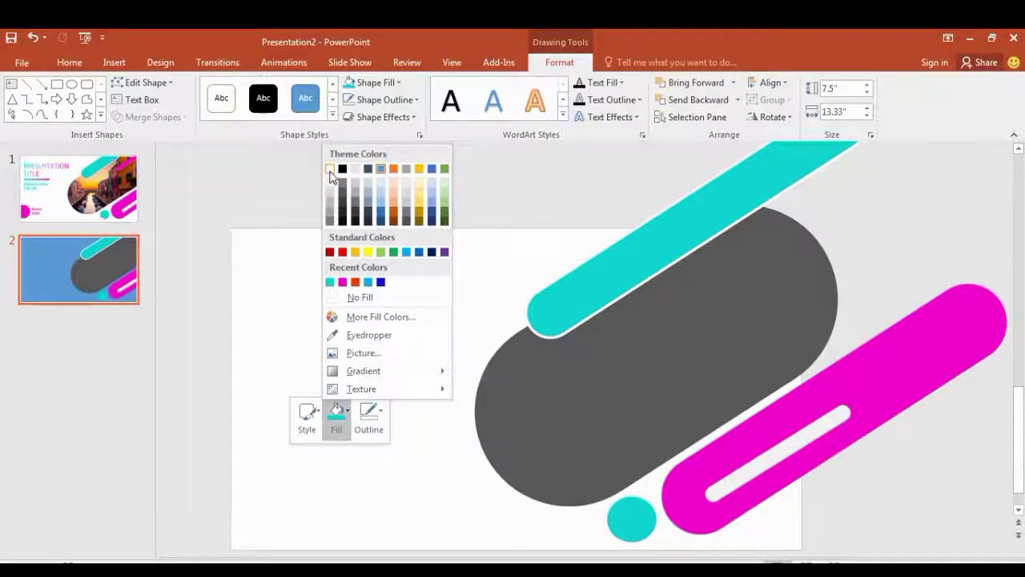
pyautogui.click(330, 169)
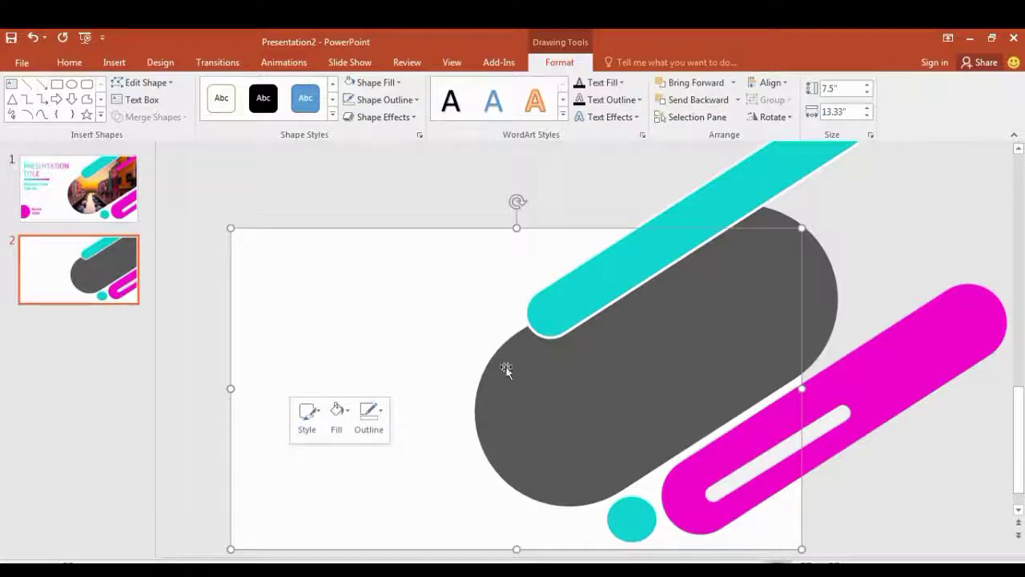
pyautogui.click(882, 262)
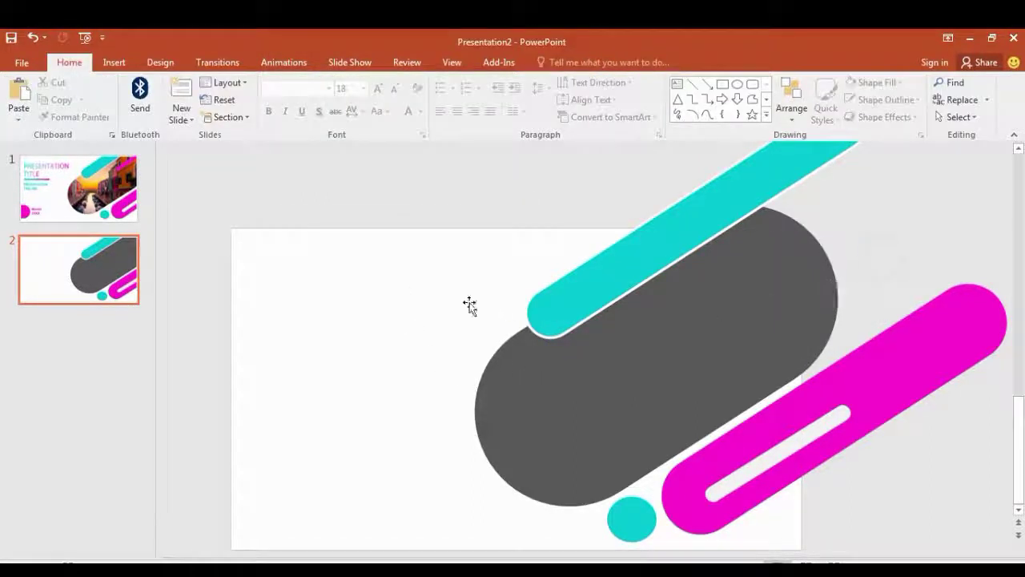
pyautogui.click(341, 298)
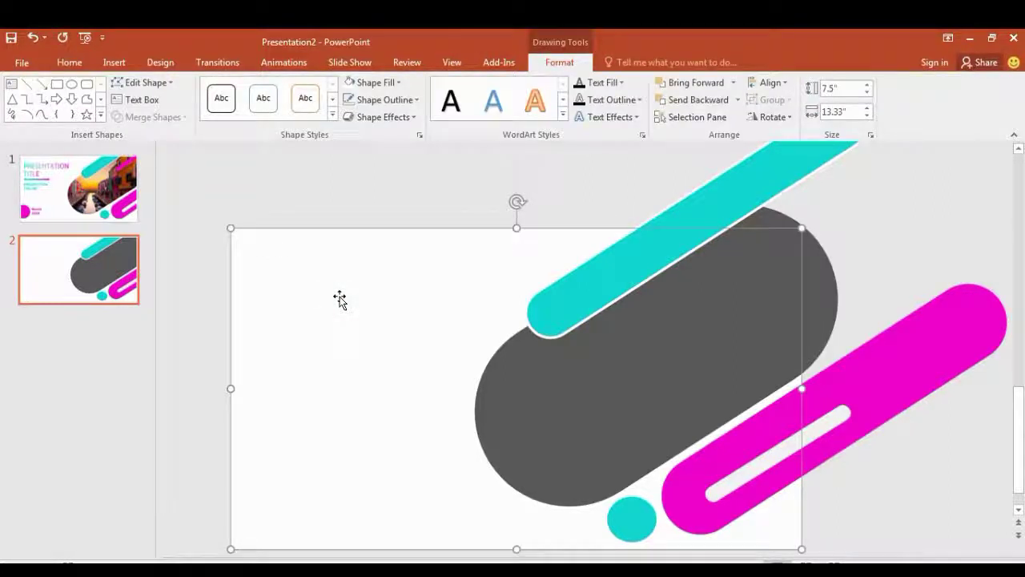
# Select the white rectangle plus grey pill and apply Merge Shapes > Subtract
pyautogui.keyDown('shift'); pyautogui.click(556, 389); pyautogui.keyUp('shift')
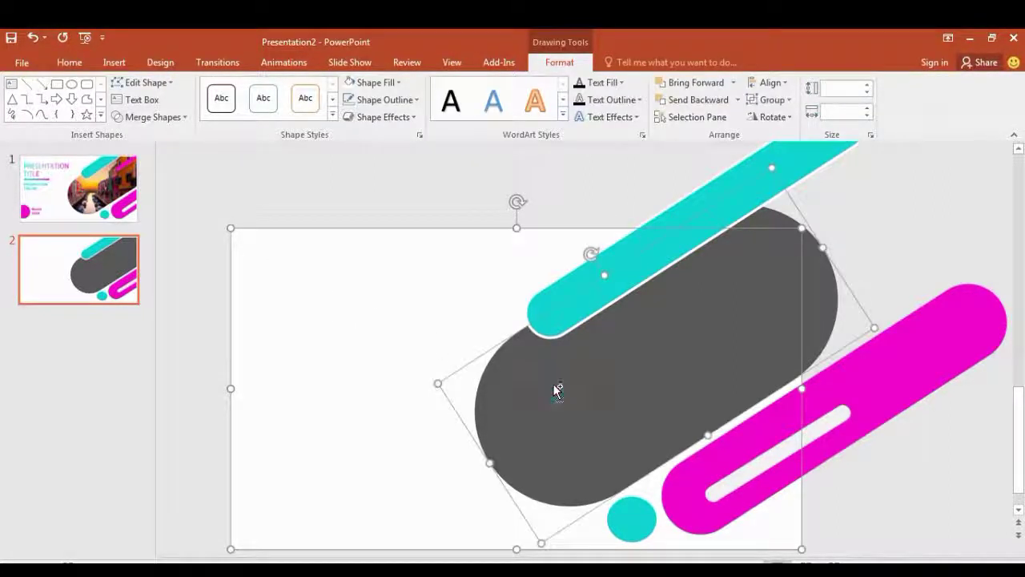
pyautogui.click(166, 118)
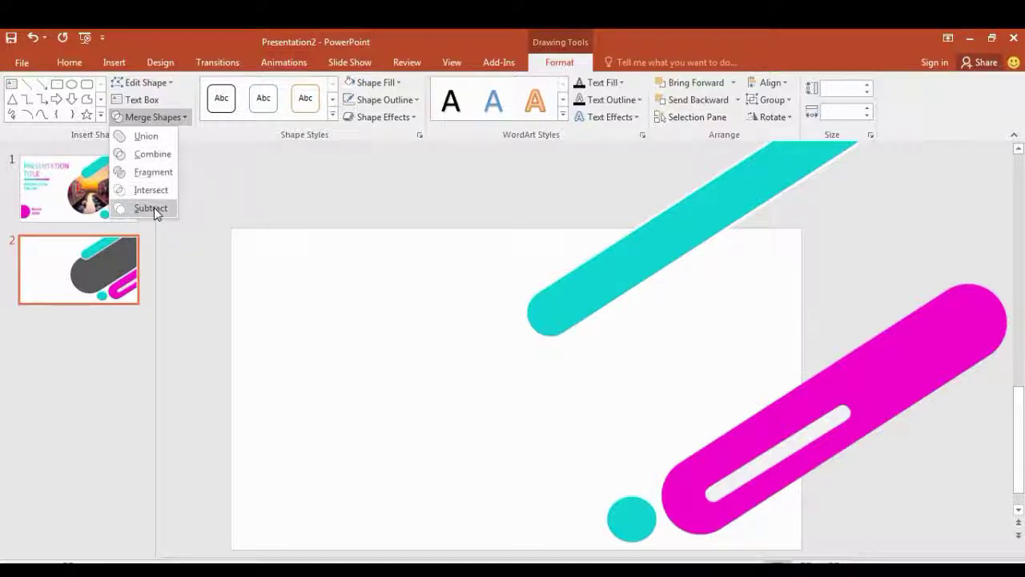
pyautogui.click(151, 158)
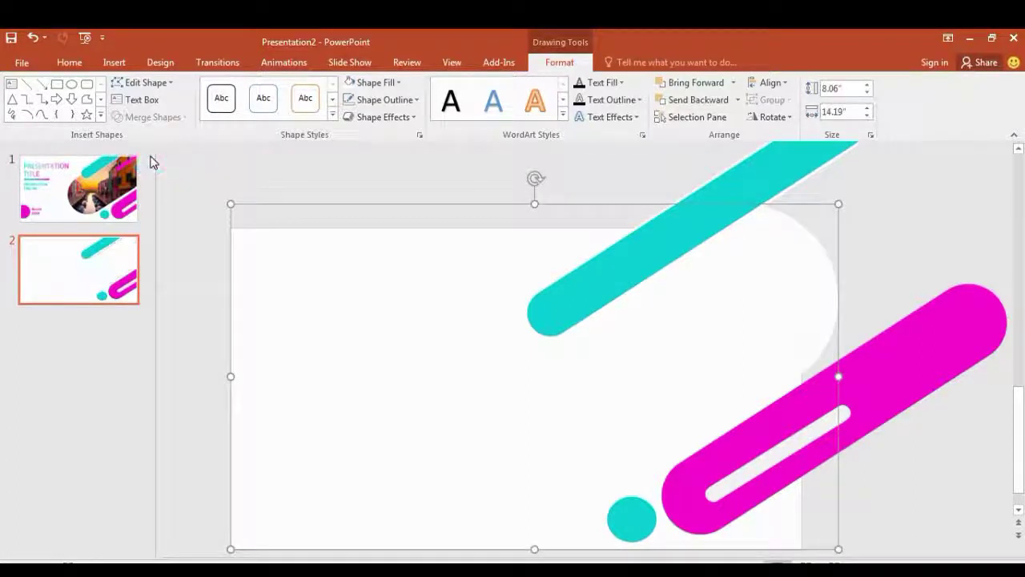
# Insert the coastal town photo and flip it horizontally
pyautogui.click(114, 64)
pyautogui.click(111, 98)
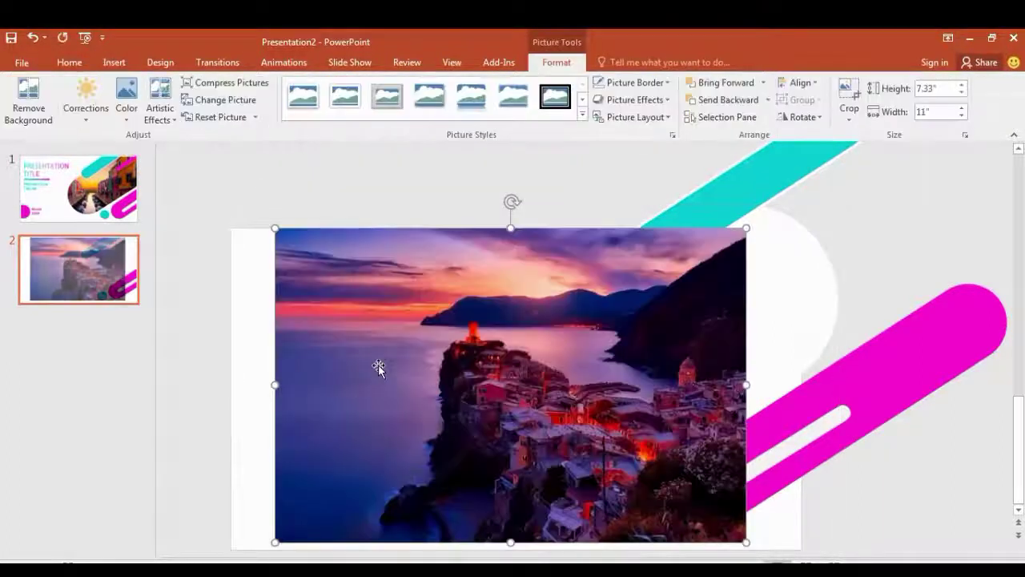
pyautogui.click(811, 122)
pyautogui.click(816, 190)
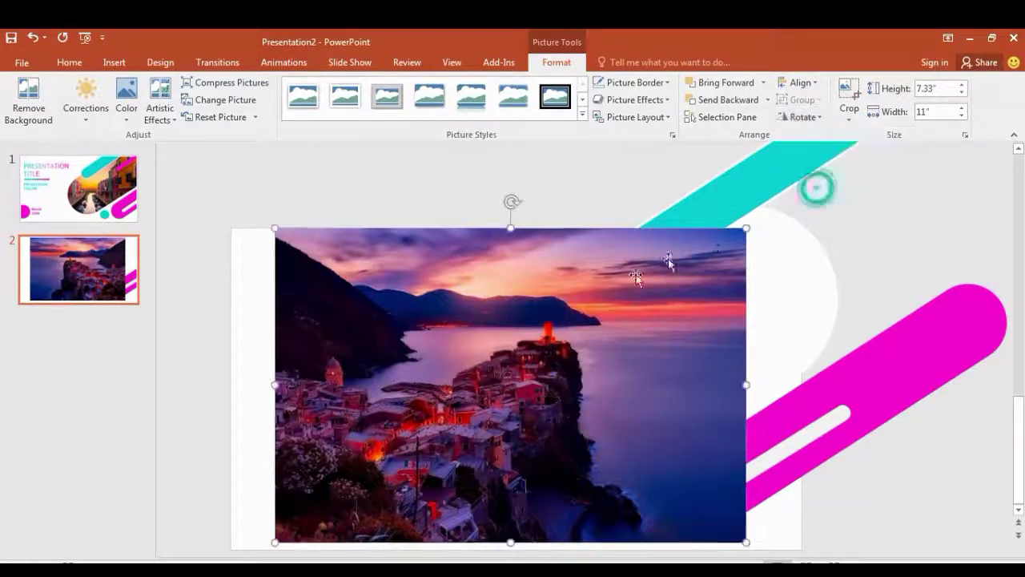
# Send the photo to the back and position it behind the pill cutout
pyautogui.rightClick(556, 330)
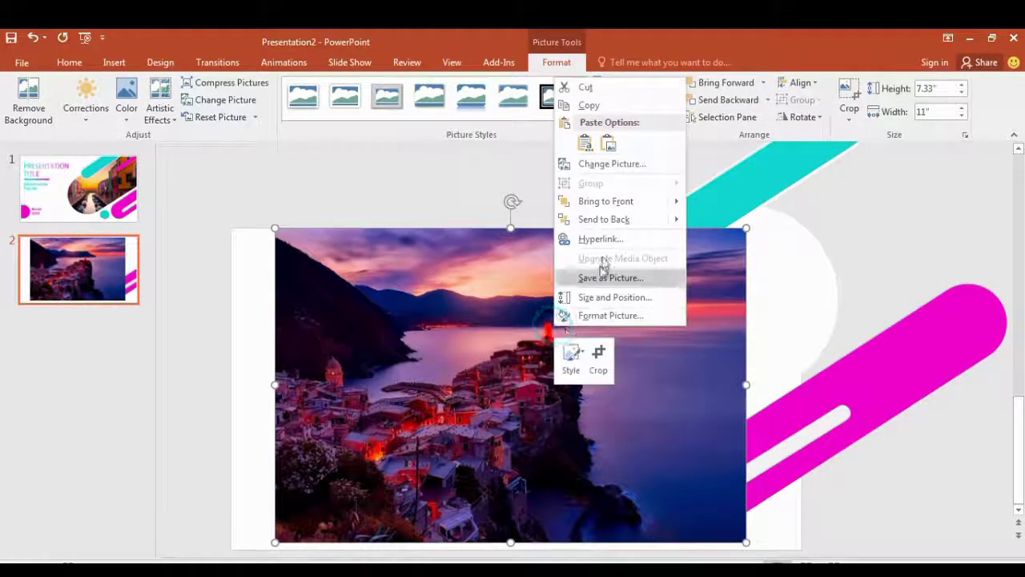
pyautogui.click(611, 219)
pyautogui.moveTo(583, 356); pyautogui.dragTo(700, 362)
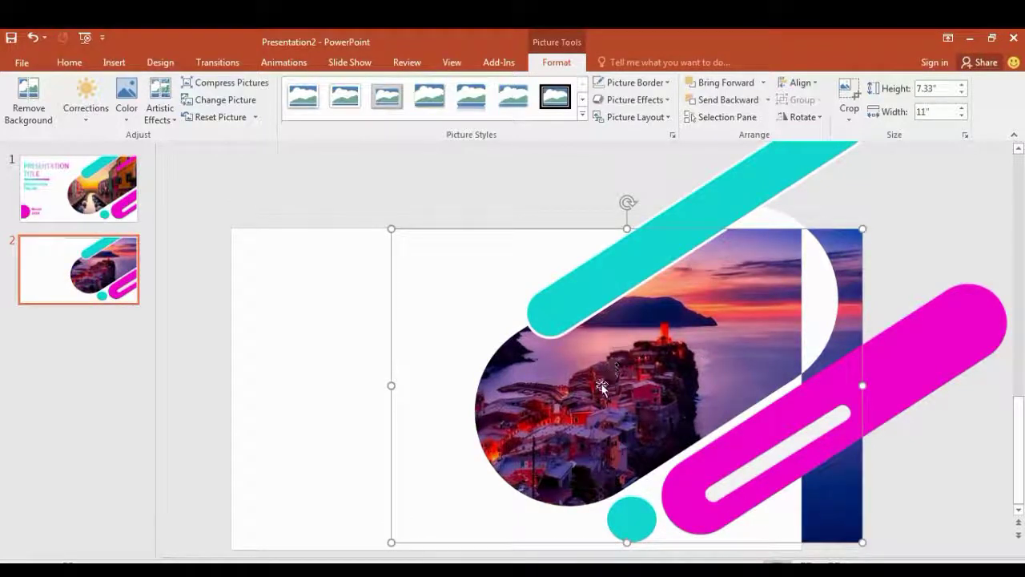
pyautogui.moveTo(580, 417); pyautogui.dragTo(593, 417)
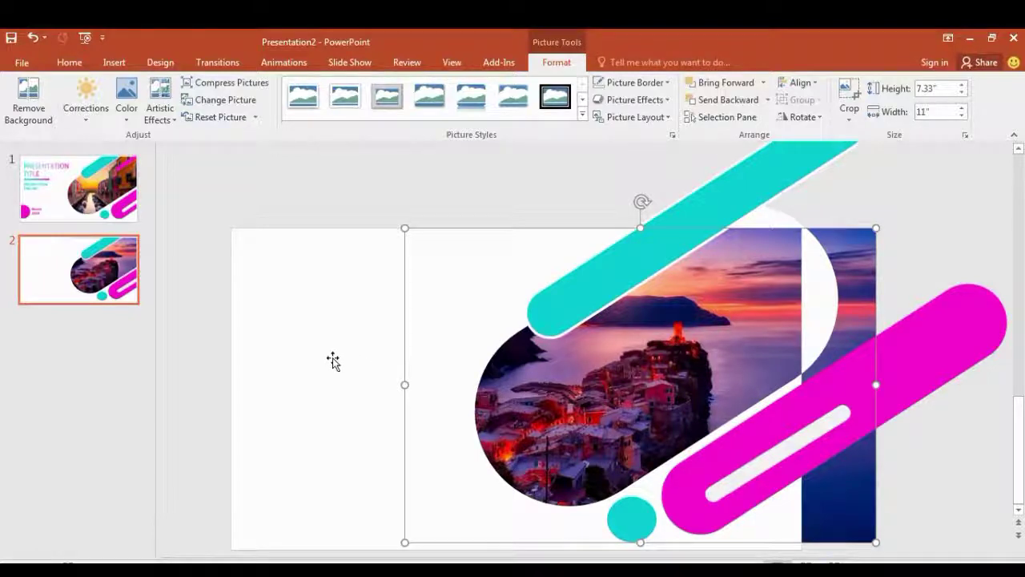
pyautogui.click(230, 352)
pyautogui.click(114, 62)
# Draw a rectangle at the slide's top-left and remove its outline
pyautogui.click(255, 103)
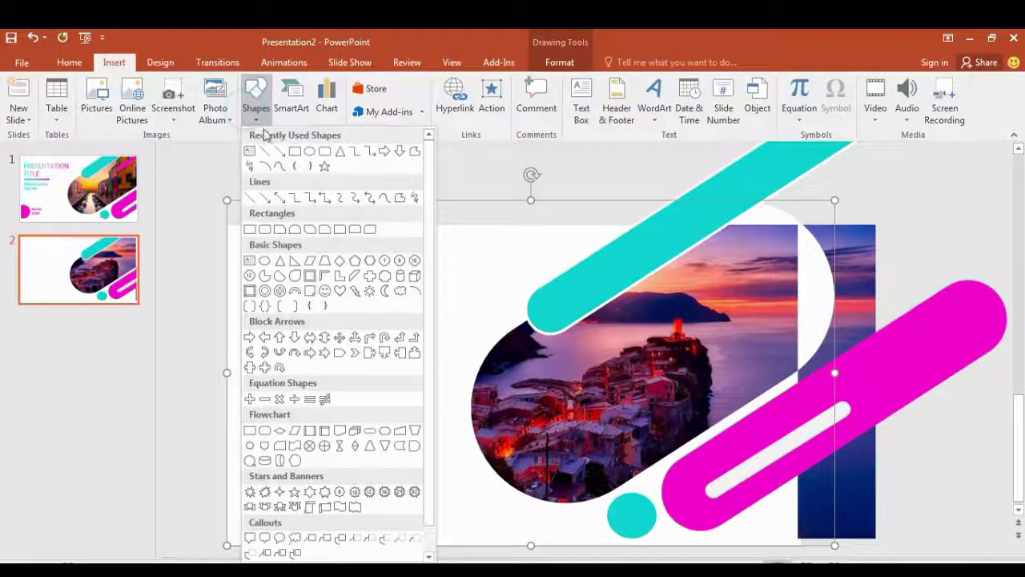
pyautogui.click(295, 150)
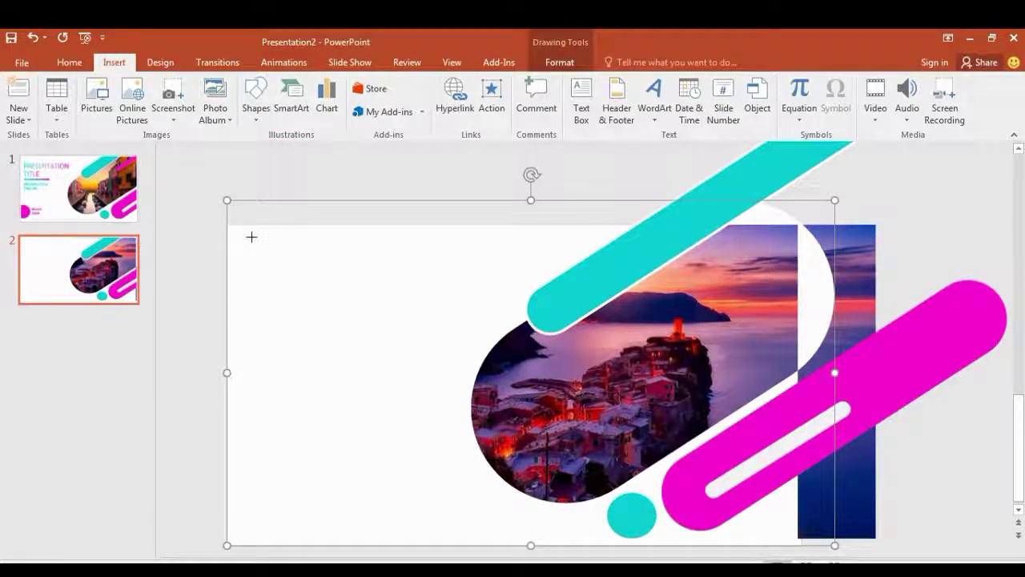
pyautogui.moveTo(231, 231); pyautogui.dragTo(473, 351)
pyautogui.rightClick(367, 282)
pyautogui.click(444, 247)
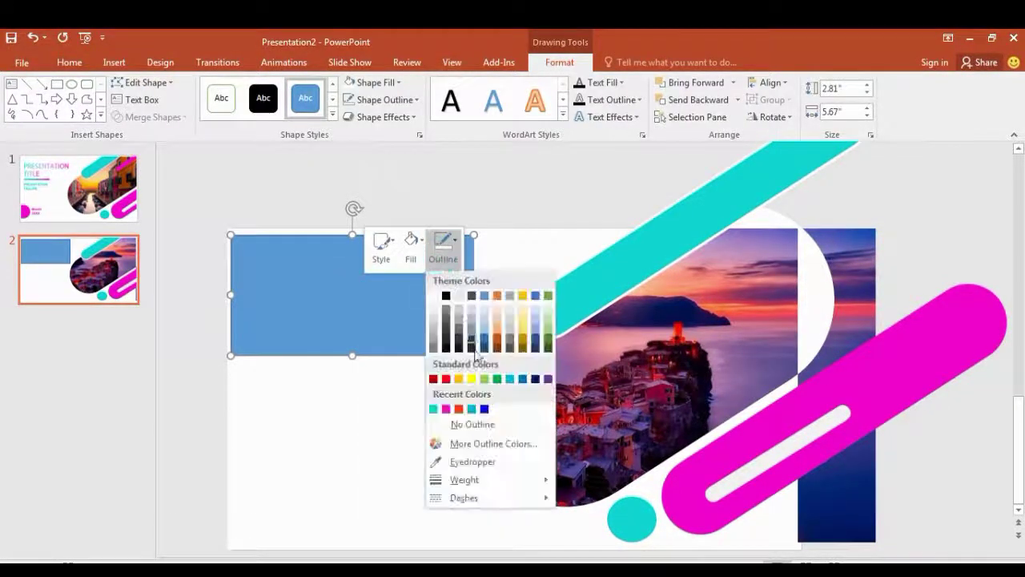
pyautogui.click(472, 424)
# Type the two-line text 'PRESENTATION TITEL' in the rectangle and left-align it
pyautogui.rightClick(368, 284)
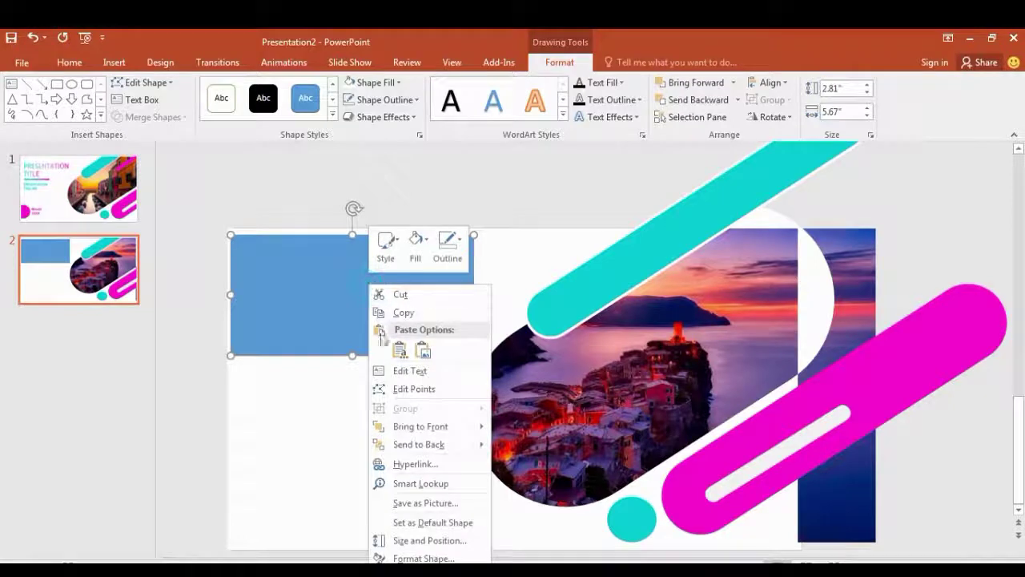
pyautogui.click(404, 371)
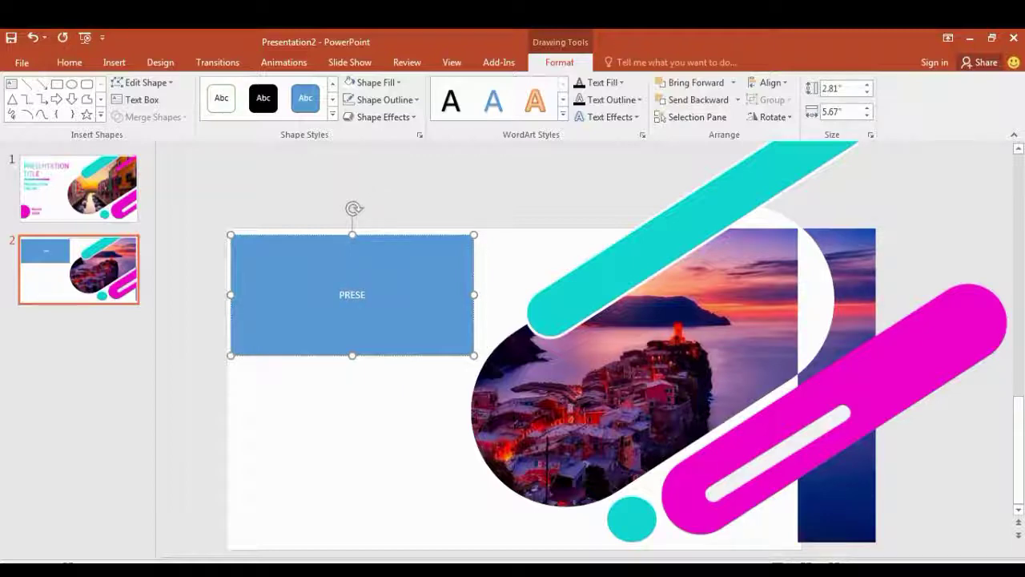
pyautogui.write('PRESENTATION')
pyautogui.press('Return')
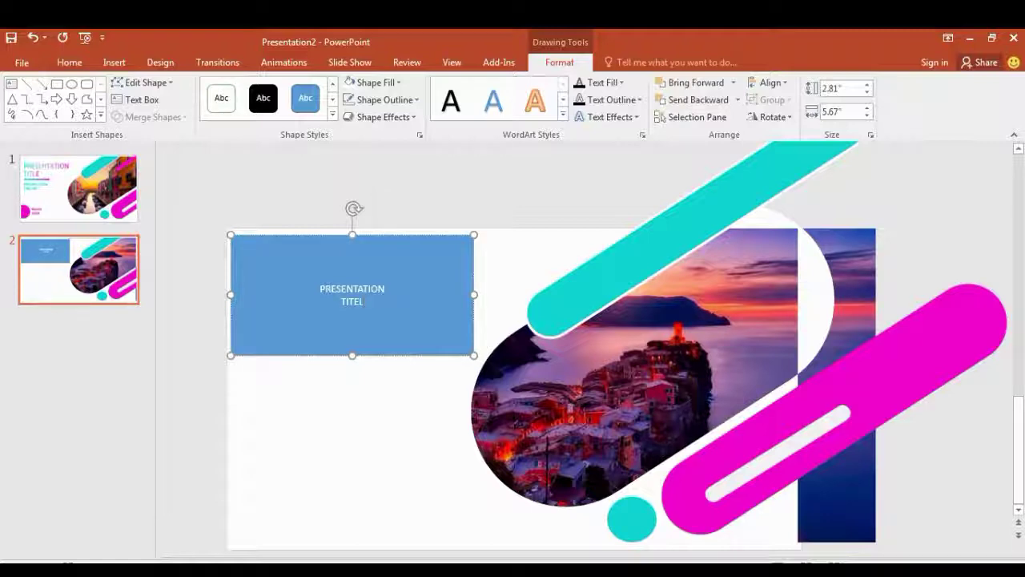
pyautogui.hotkey('ctrl', 'a')
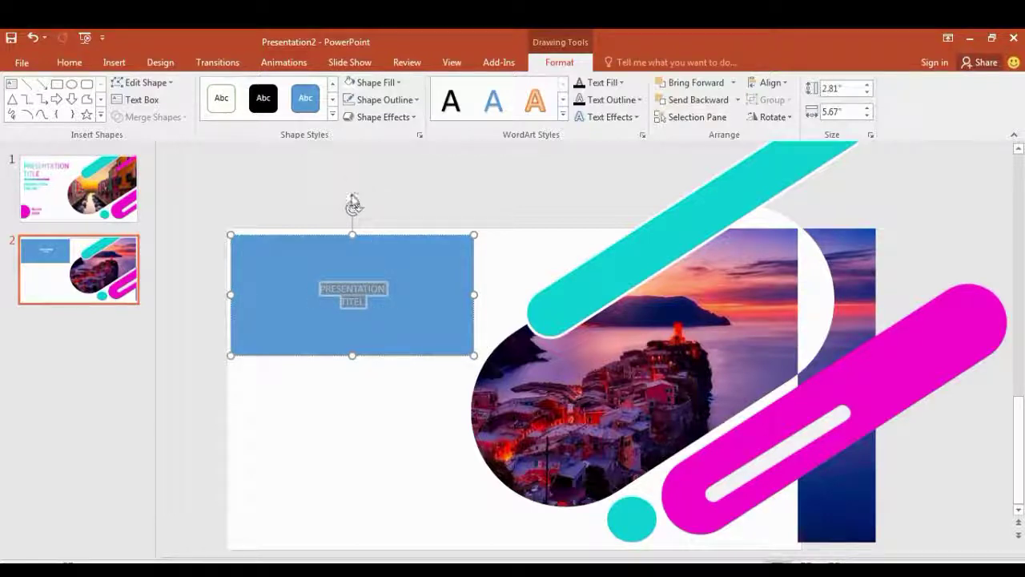
pyautogui.click(114, 61)
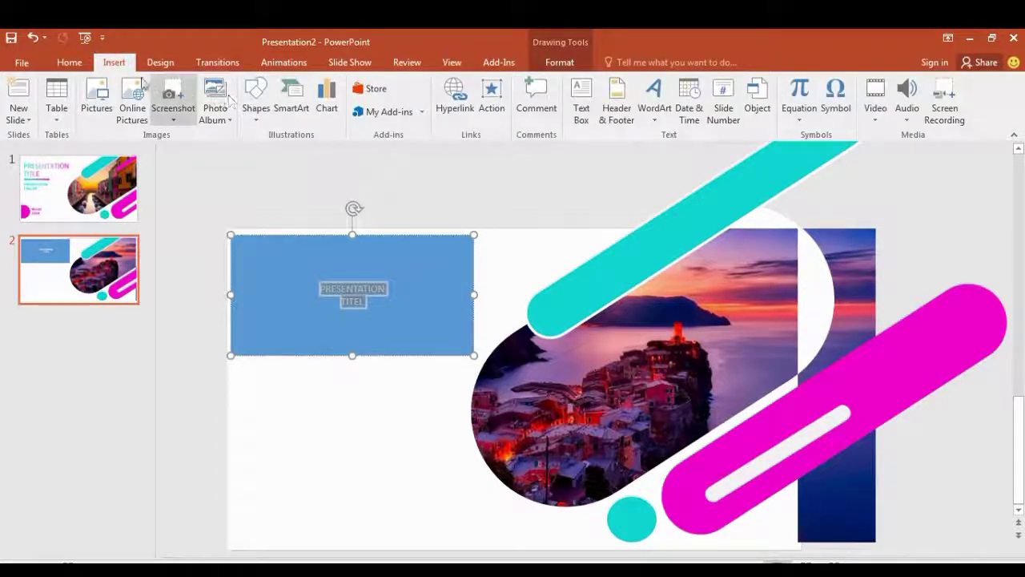
pyautogui.click(70, 62)
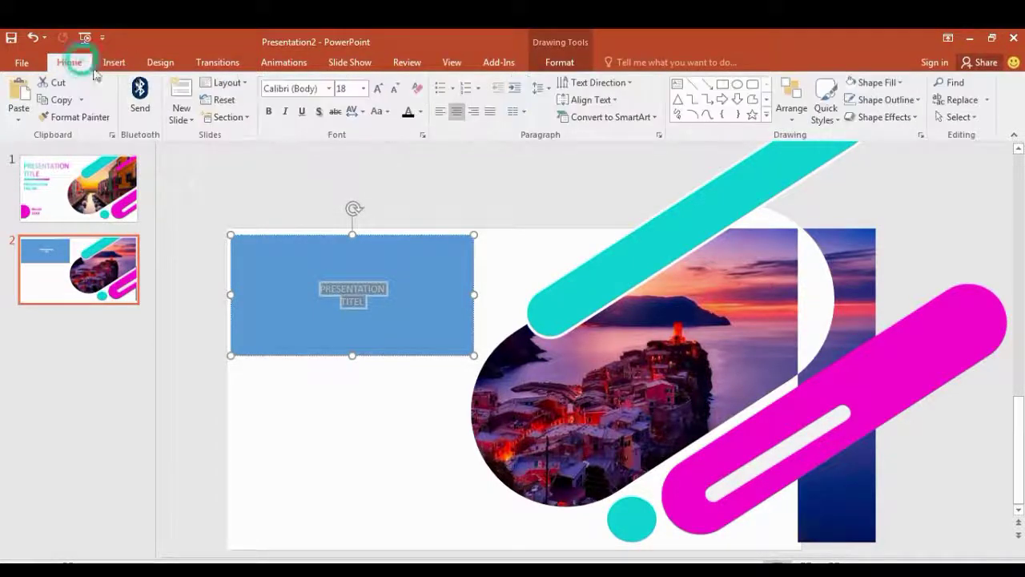
pyautogui.click(440, 113)
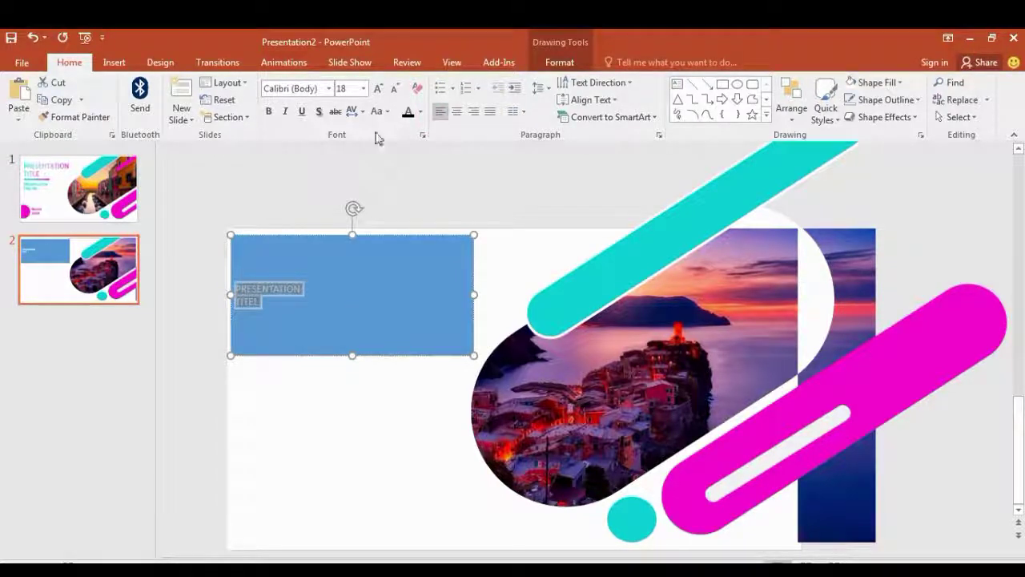
pyautogui.click(328, 88)
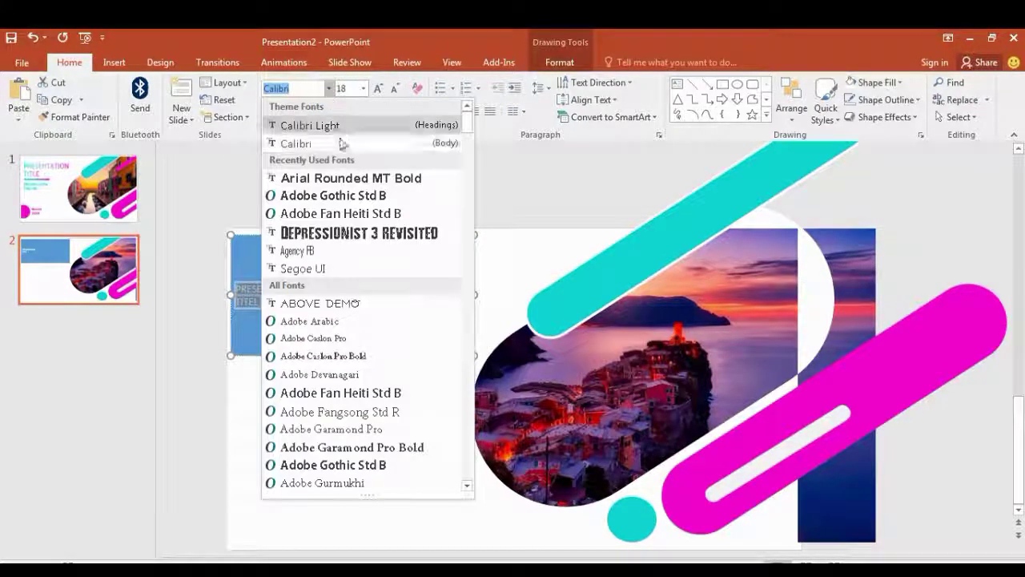
# Set the title font to Adobe Fan Heiti Std B at size 60
pyautogui.click(350, 178)
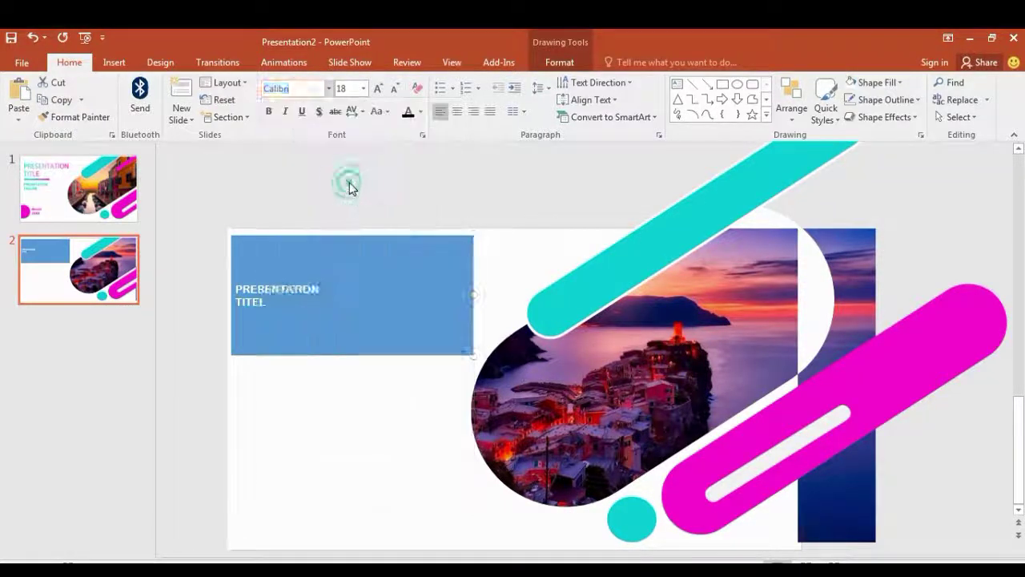
pyautogui.click(363, 88)
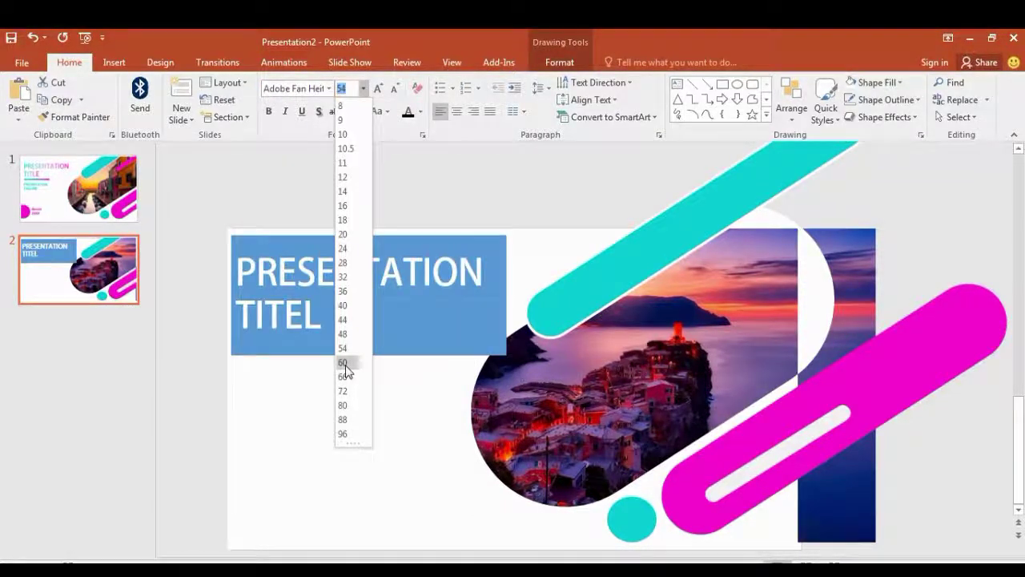
pyautogui.click(346, 365)
pyautogui.click(366, 341)
pyautogui.rightClick(366, 341)
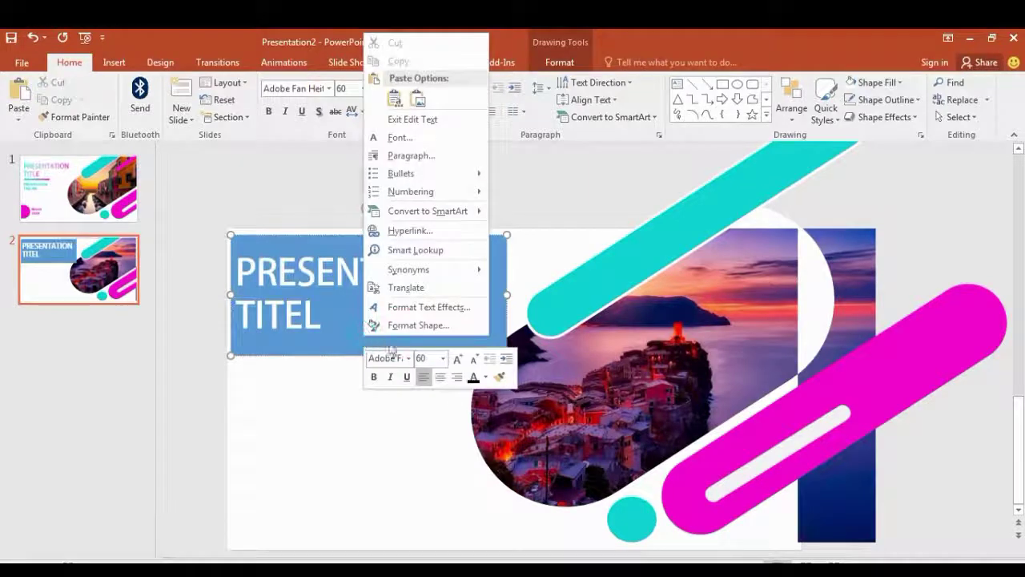
# Set the title box's fill to No Fill and select all its text
pyautogui.rightClick(312, 237)
pyautogui.click(360, 196)
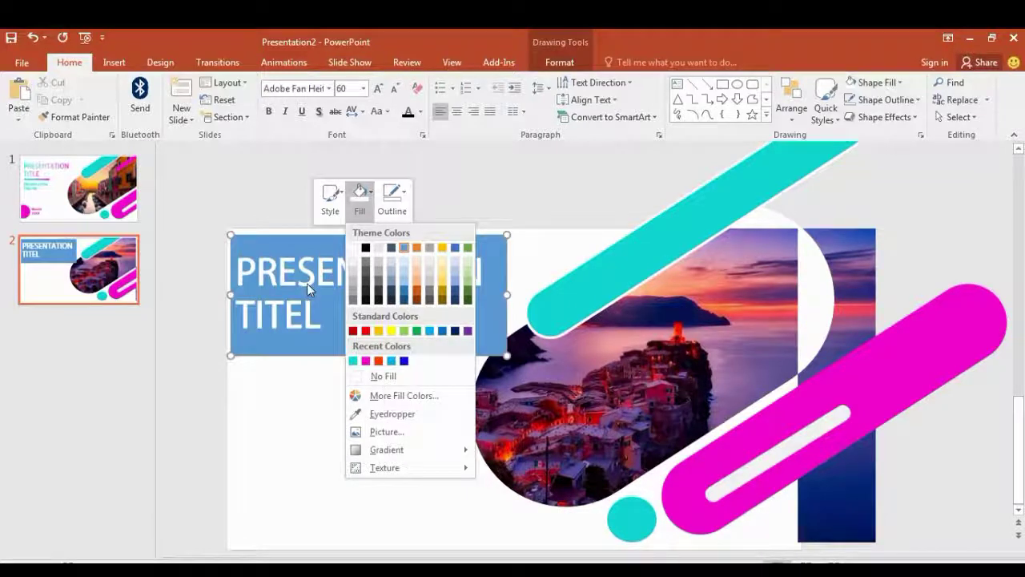
pyautogui.click(273, 274)
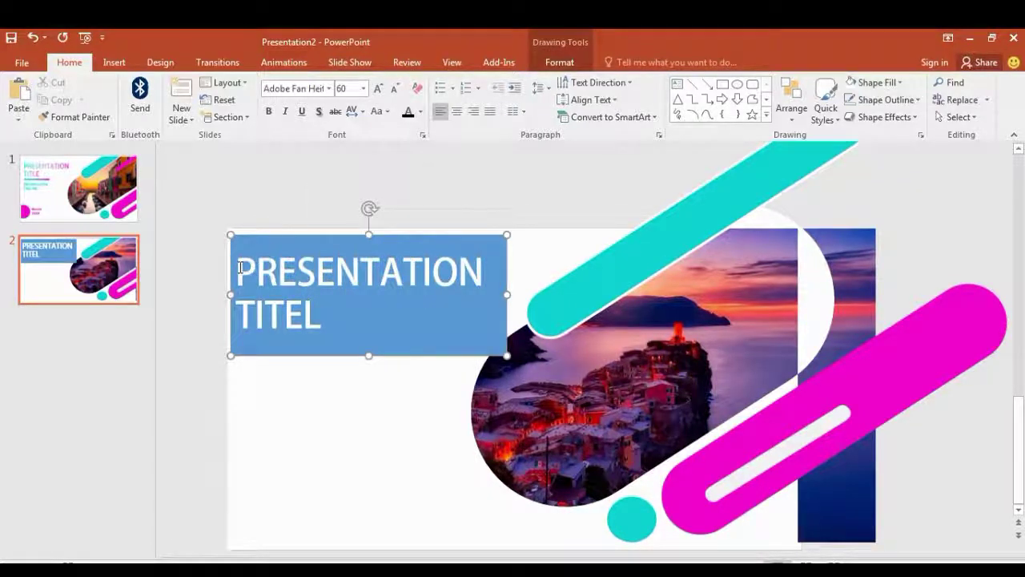
pyautogui.rightClick(350, 273)
pyautogui.rightClick(324, 238)
pyautogui.click(370, 196)
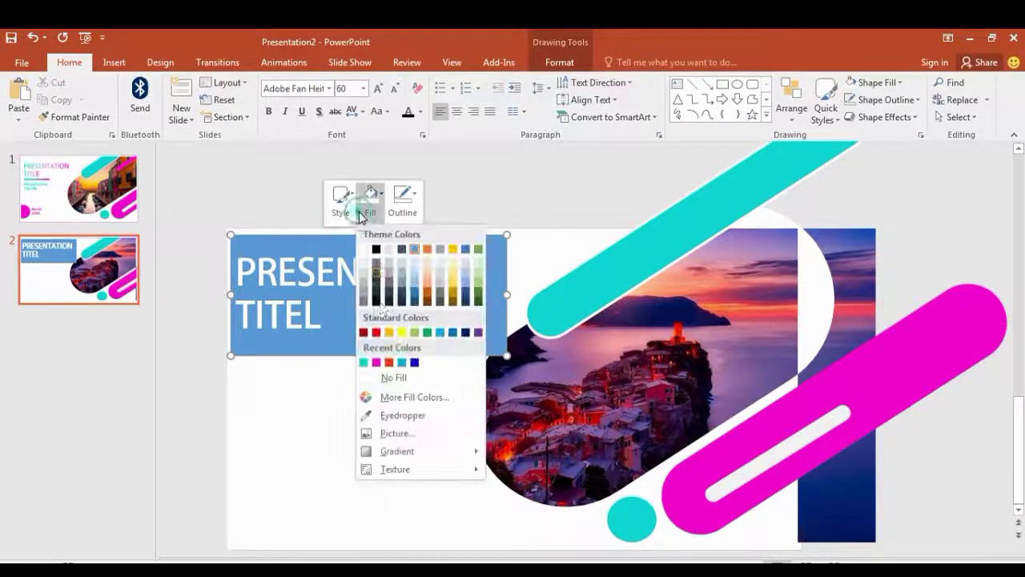
pyautogui.click(393, 373)
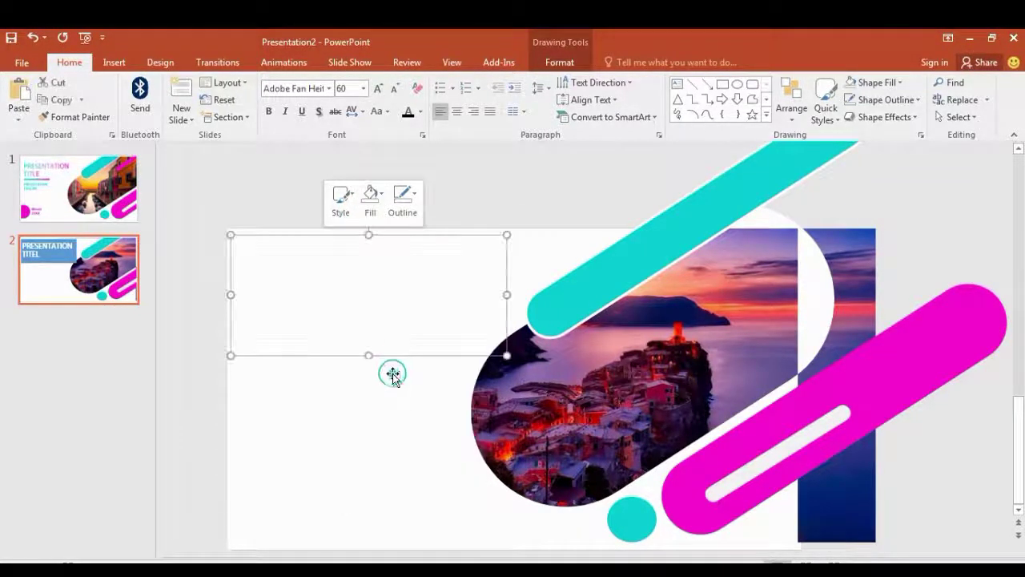
pyautogui.click(240, 265)
pyautogui.hotkey('ctrl', 'a')
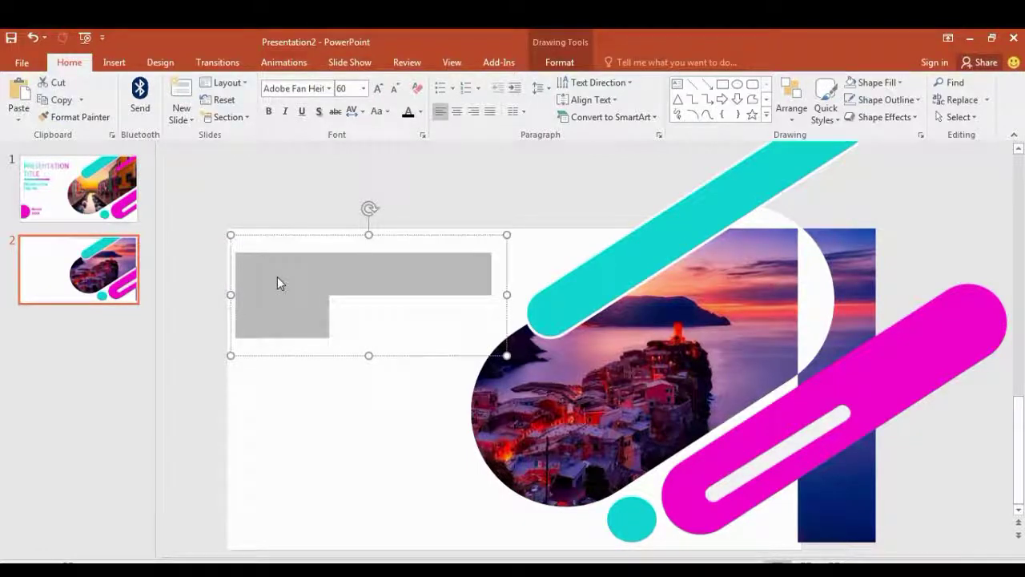
# Change the title text fill to a gradient fill
pyautogui.click(552, 66)
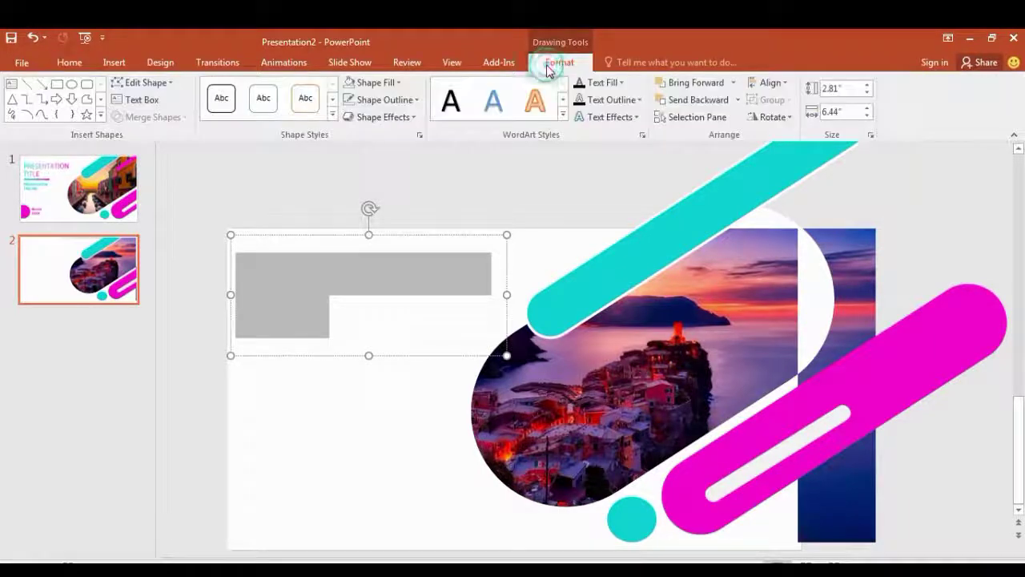
pyautogui.click(642, 138)
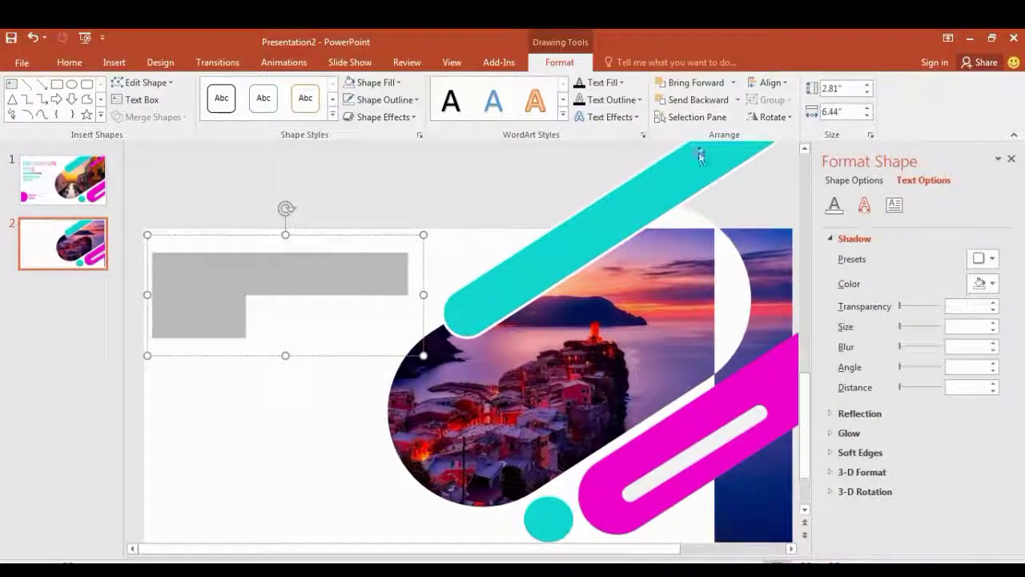
pyautogui.click(835, 205)
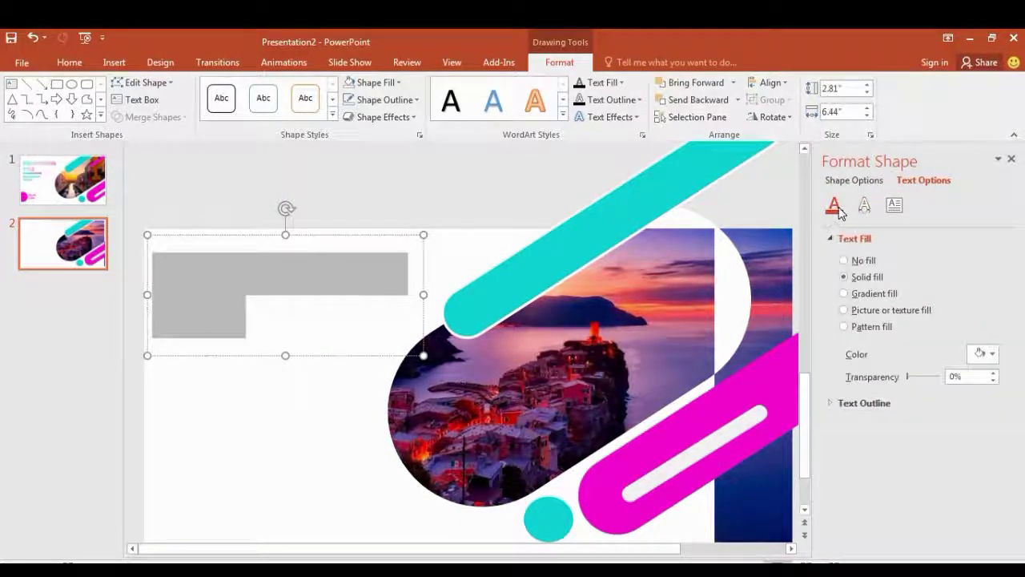
pyautogui.click(862, 296)
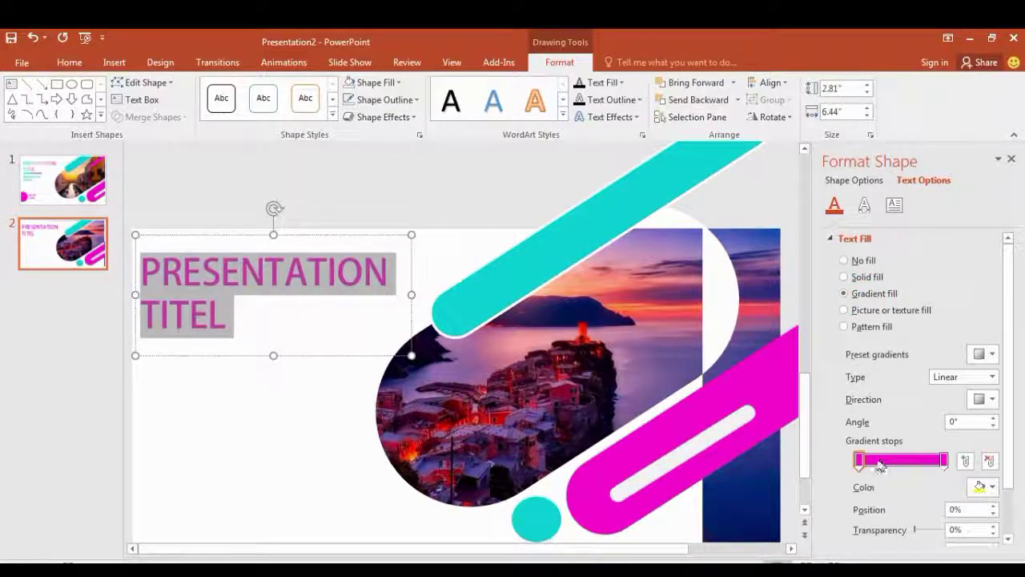
# Set the gradient's start stop to cyan and its end stop to magenta at 94%
pyautogui.click(993, 487)
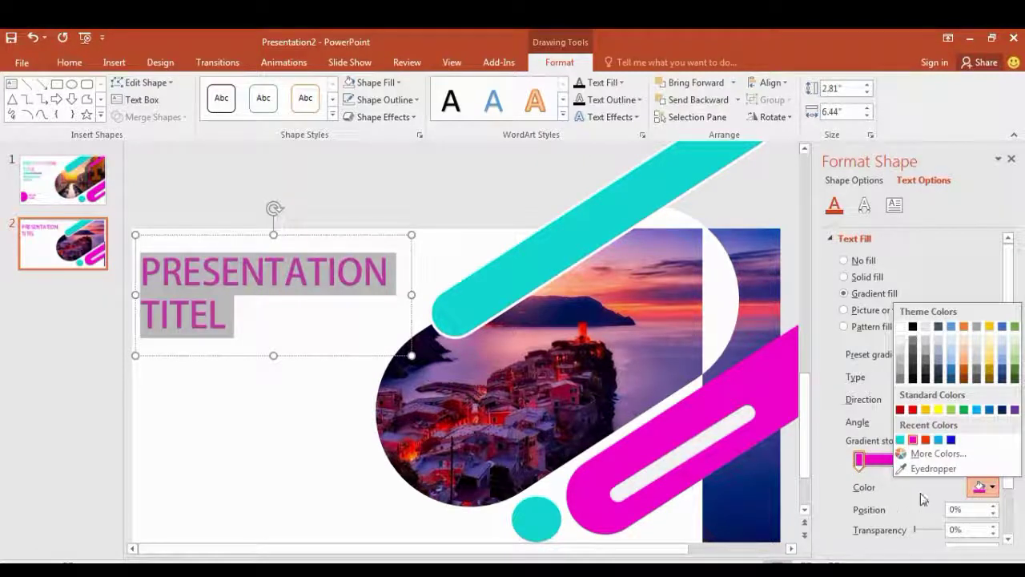
pyautogui.click(901, 440)
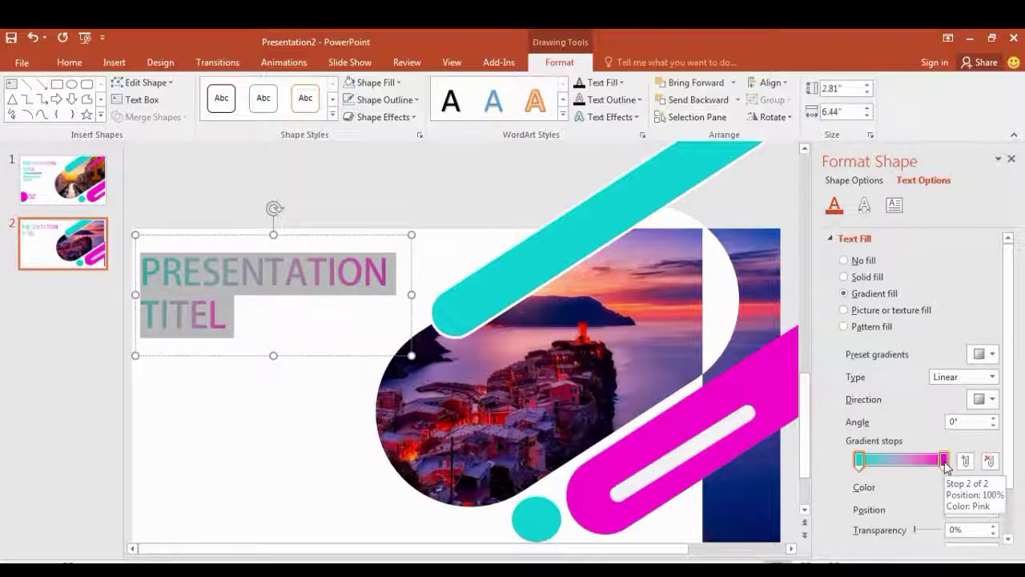
pyautogui.click(944, 460)
pyautogui.click(987, 487)
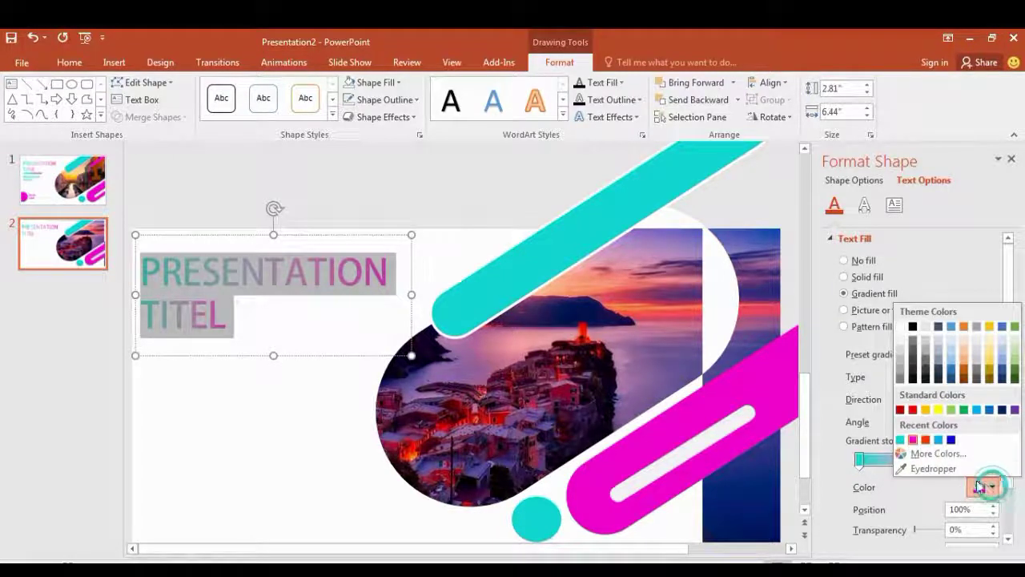
pyautogui.click(912, 439)
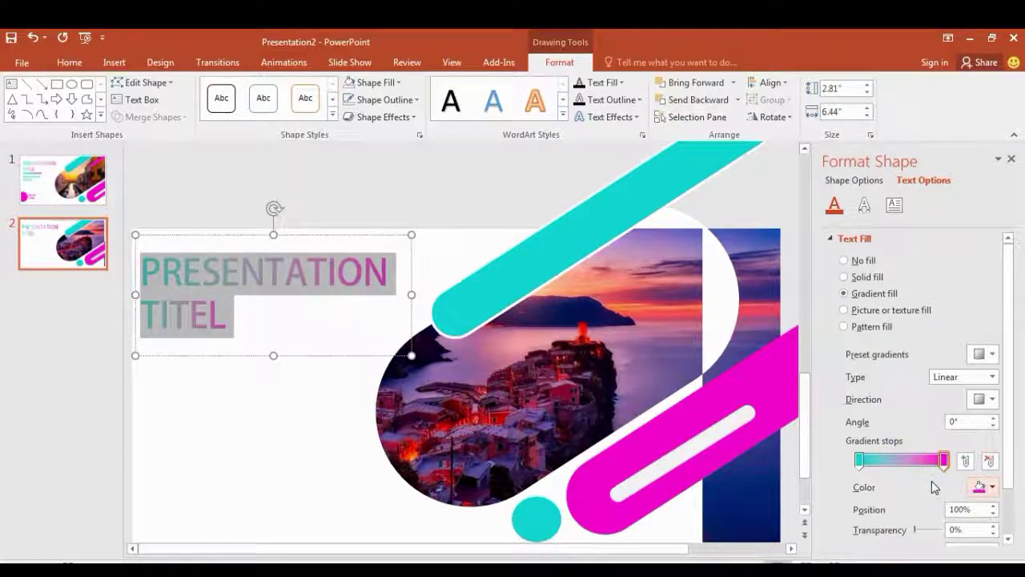
pyautogui.moveTo(944, 460); pyautogui.dragTo(947, 462)
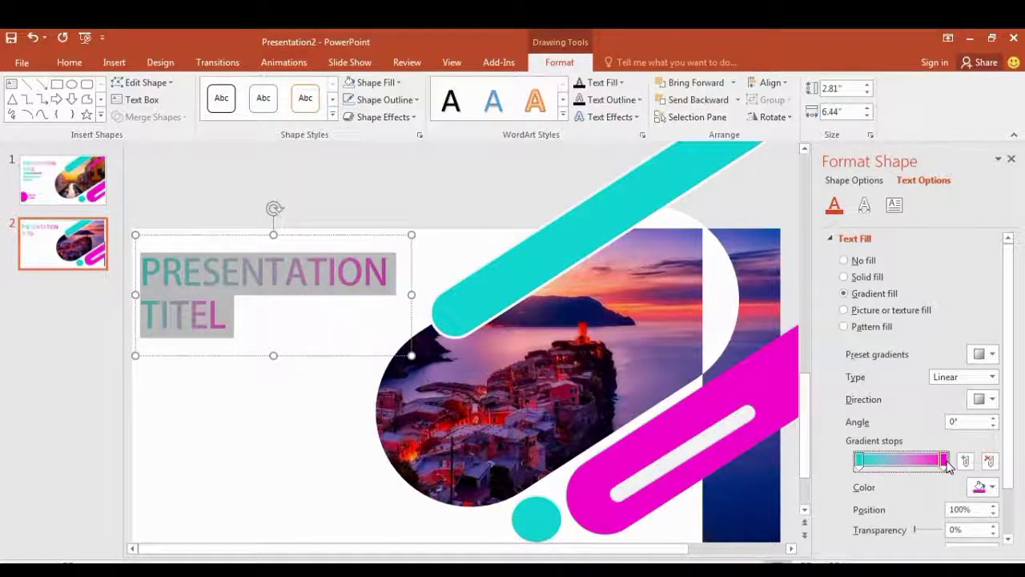
pyautogui.click(271, 415)
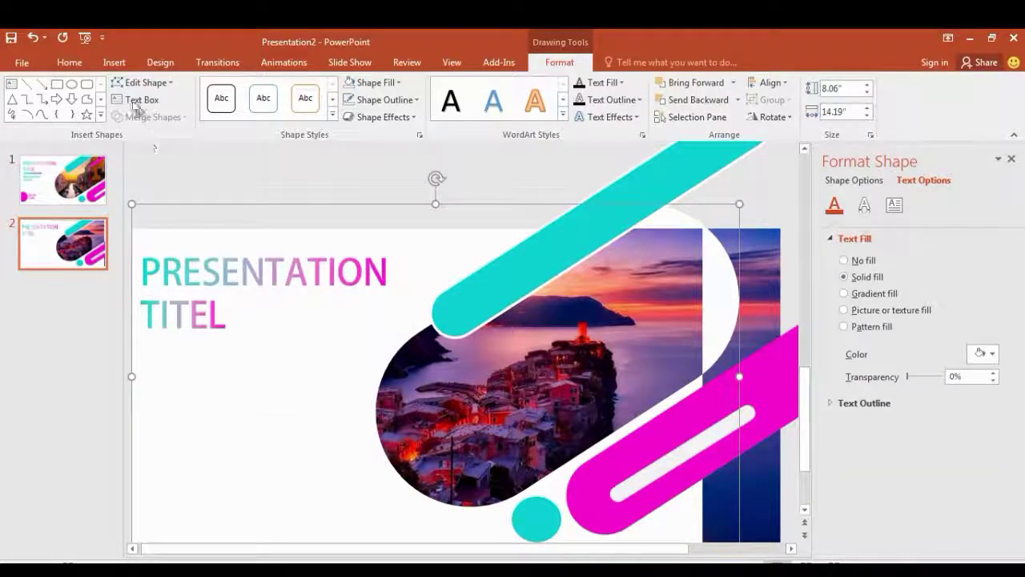
# Draw an outline-free rectangle and move it up just beneath the title
pyautogui.click(112, 63)
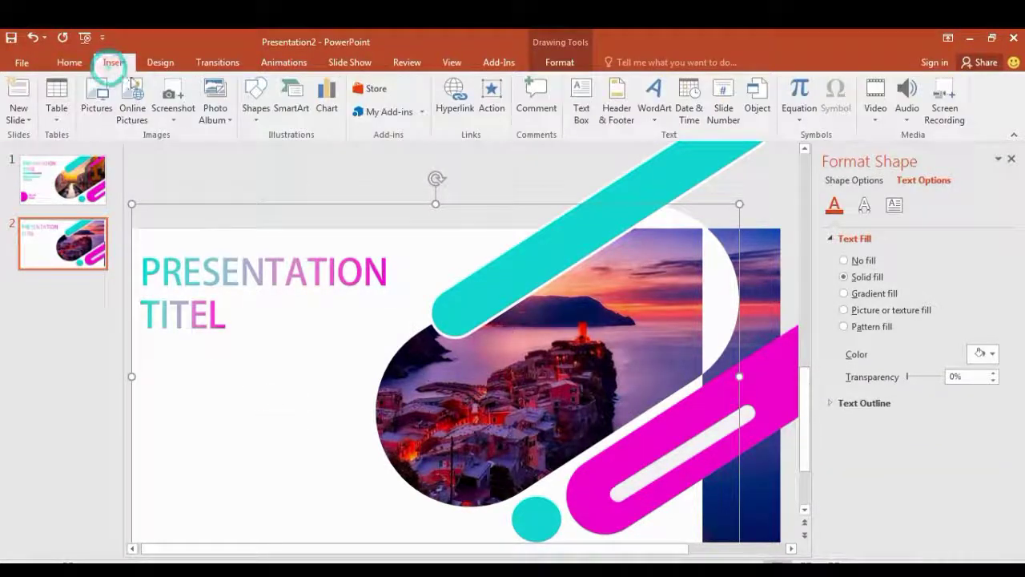
pyautogui.click(253, 115)
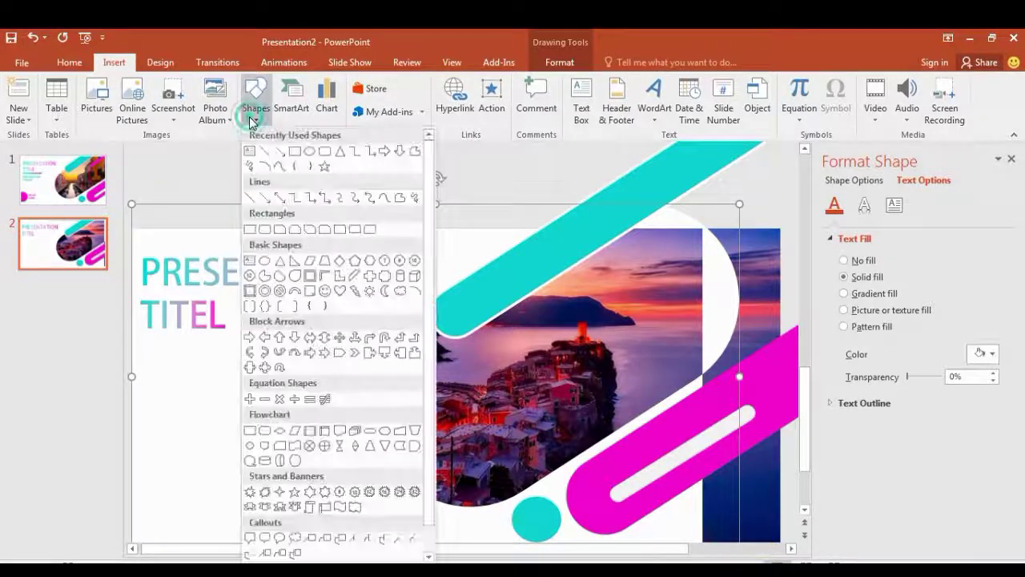
pyautogui.click(325, 150)
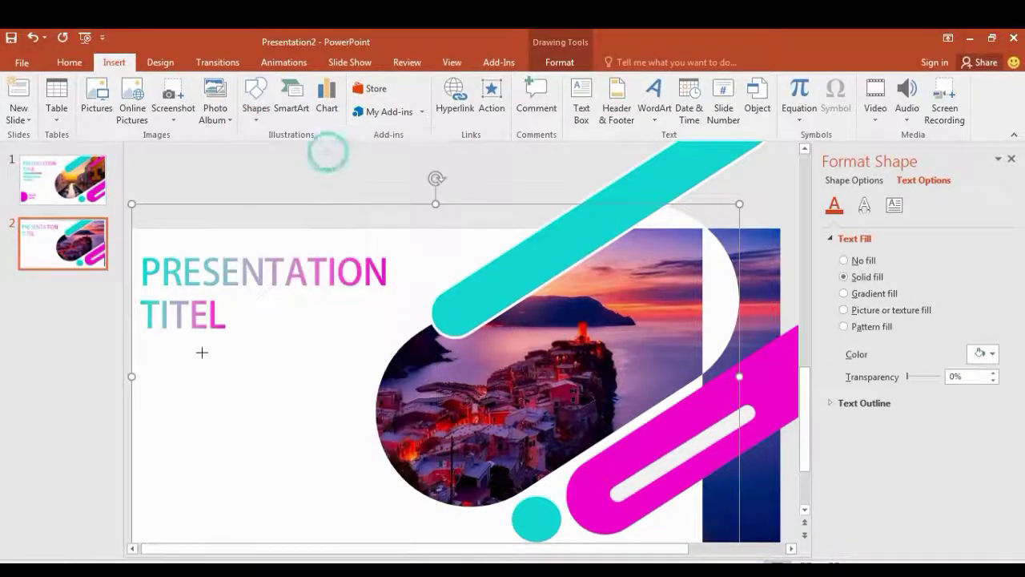
pyautogui.moveTo(173, 369)
pyautogui.mouseDown()
pyautogui.moveTo(296, 405)
pyautogui.moveTo(316, 390)
pyautogui.mouseUp()
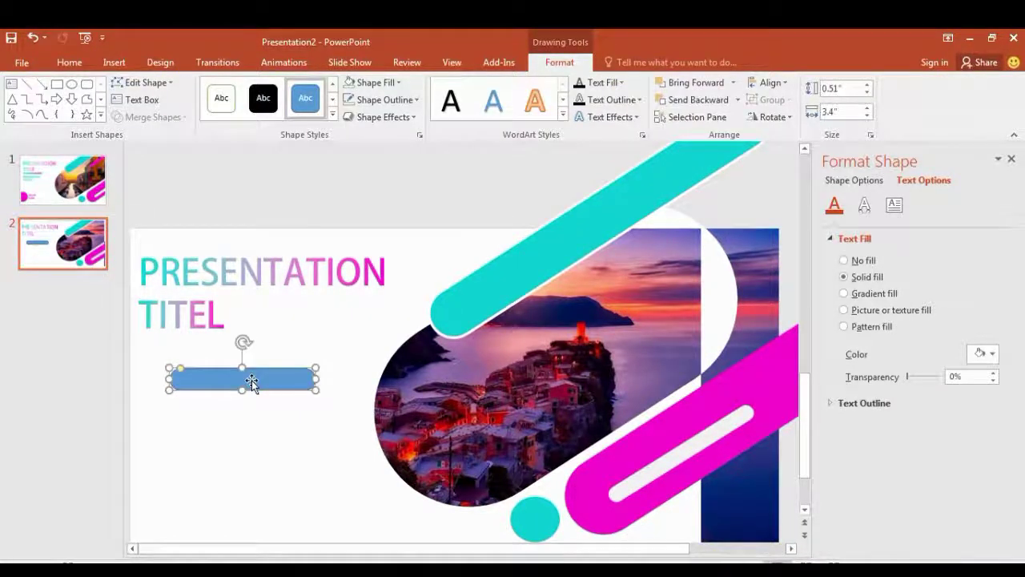
pyautogui.rightClick(251, 381)
pyautogui.click(333, 410)
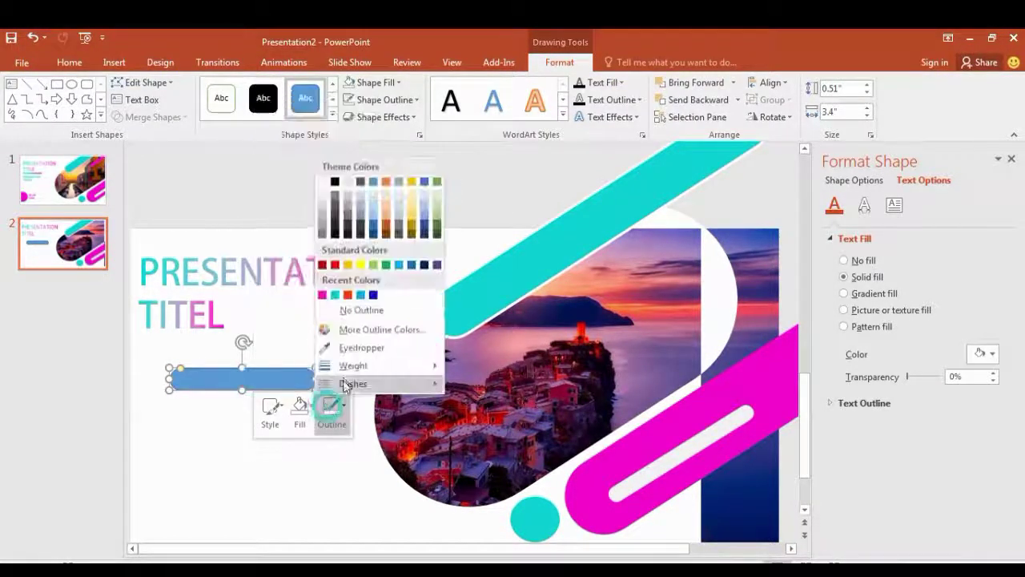
pyautogui.click(345, 313)
pyautogui.moveTo(244, 370); pyautogui.dragTo(223, 346)
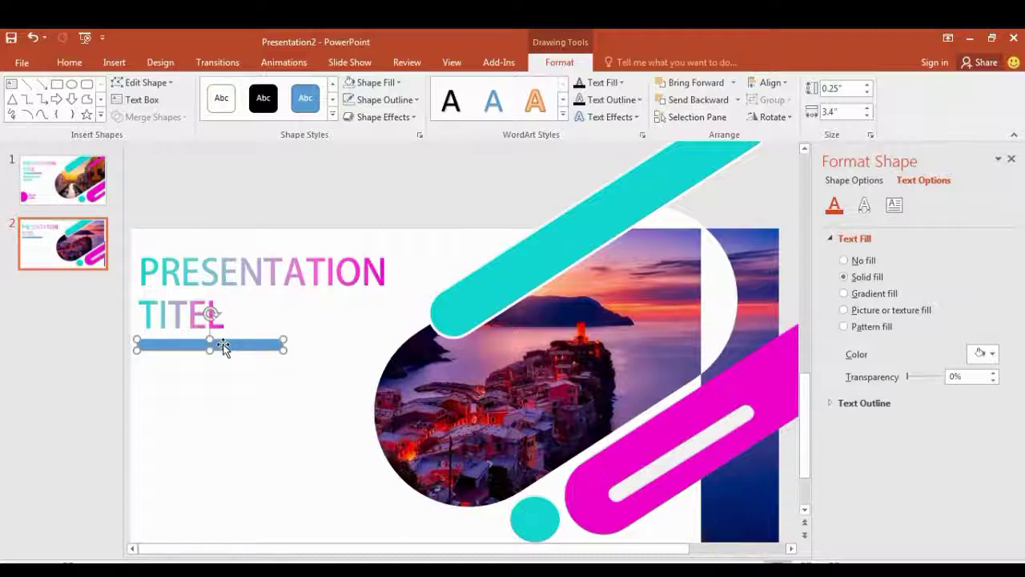
# Give the bar a gradient fill starting at cyan, with an added stop at about 62%
pyautogui.click(856, 180)
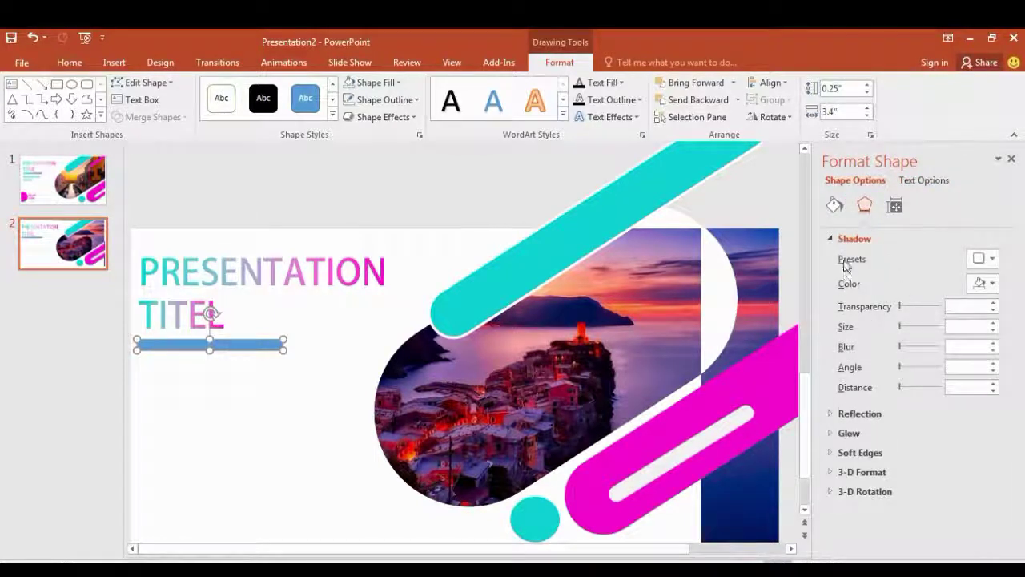
pyautogui.click(895, 207)
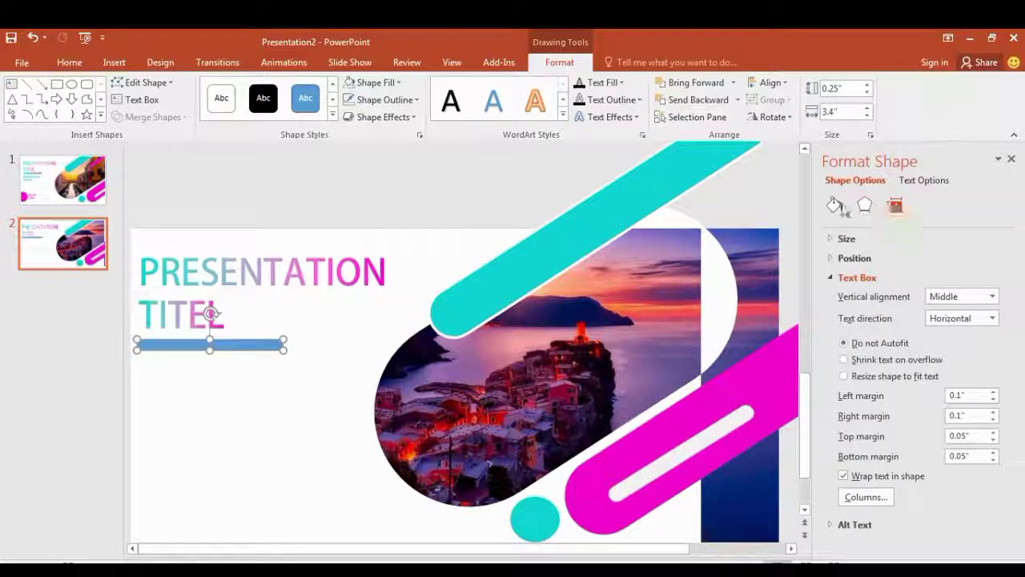
pyautogui.click(837, 206)
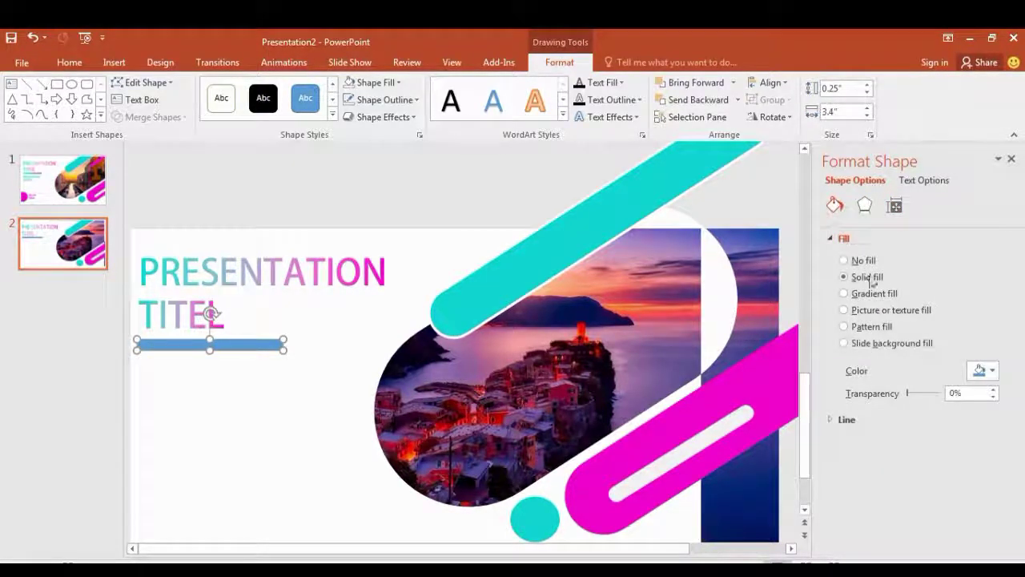
pyautogui.click(872, 295)
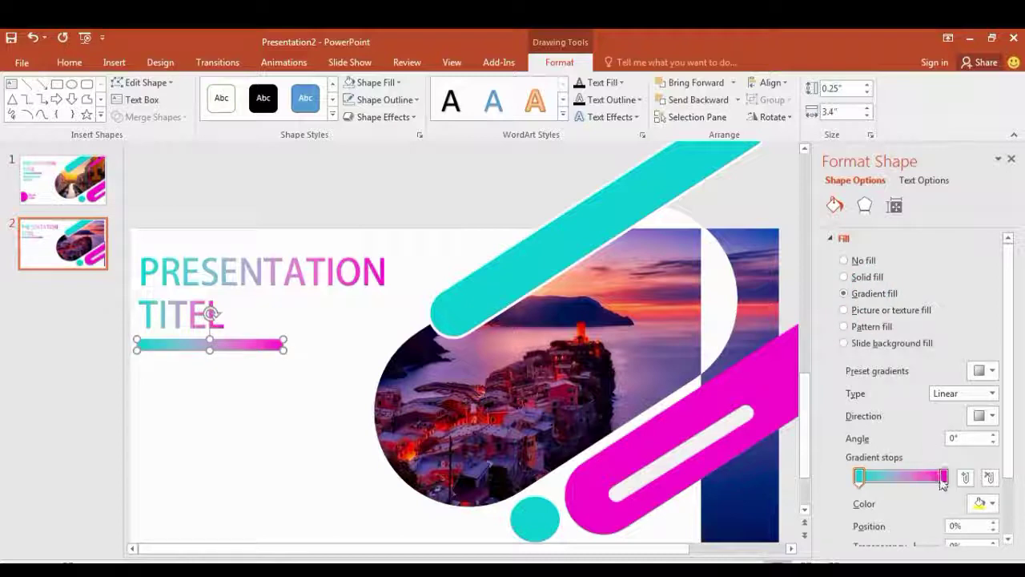
pyautogui.click(863, 478)
pyautogui.click(887, 479)
pyautogui.moveTo(887, 479)
pyautogui.mouseDown()
pyautogui.moveTo(865, 478)
pyautogui.moveTo(904, 479)
pyautogui.mouseUp()
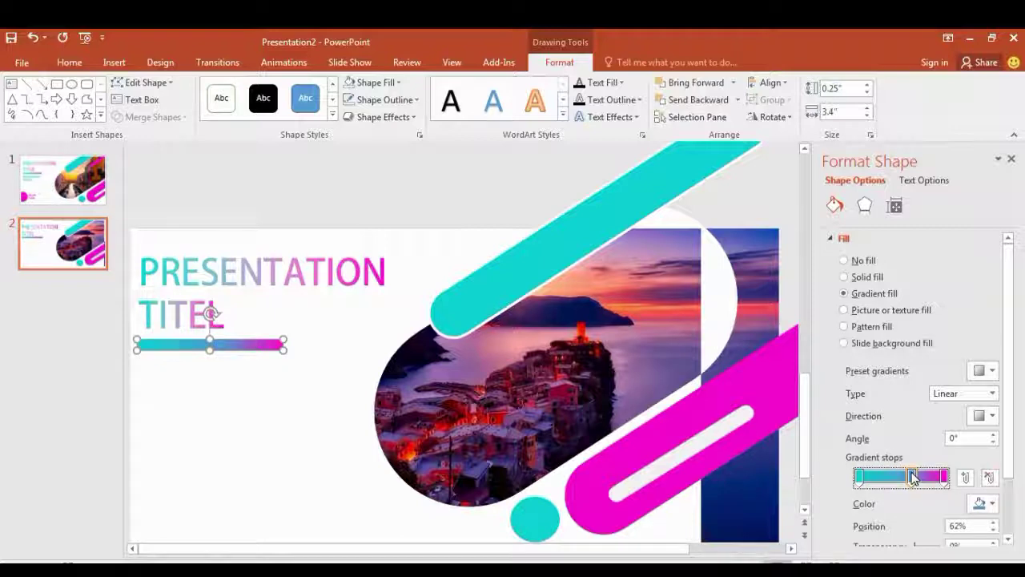
pyautogui.click(794, 473)
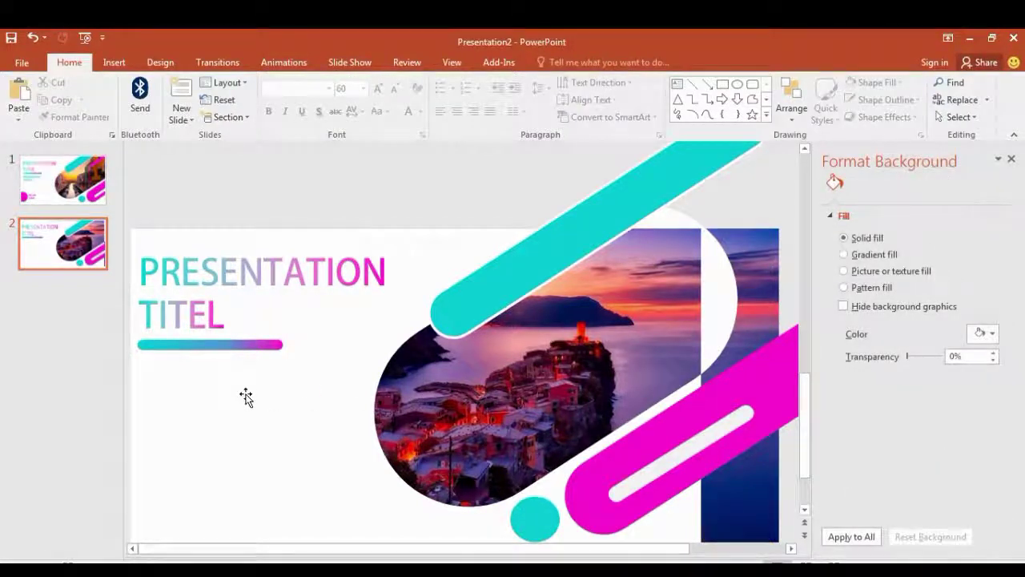
# Reposition the gradient bar slightly lower beneath the title
pyautogui.click(237, 353)
pyautogui.moveTo(206, 314); pyautogui.dragTo(210, 343)
pyautogui.click(277, 387)
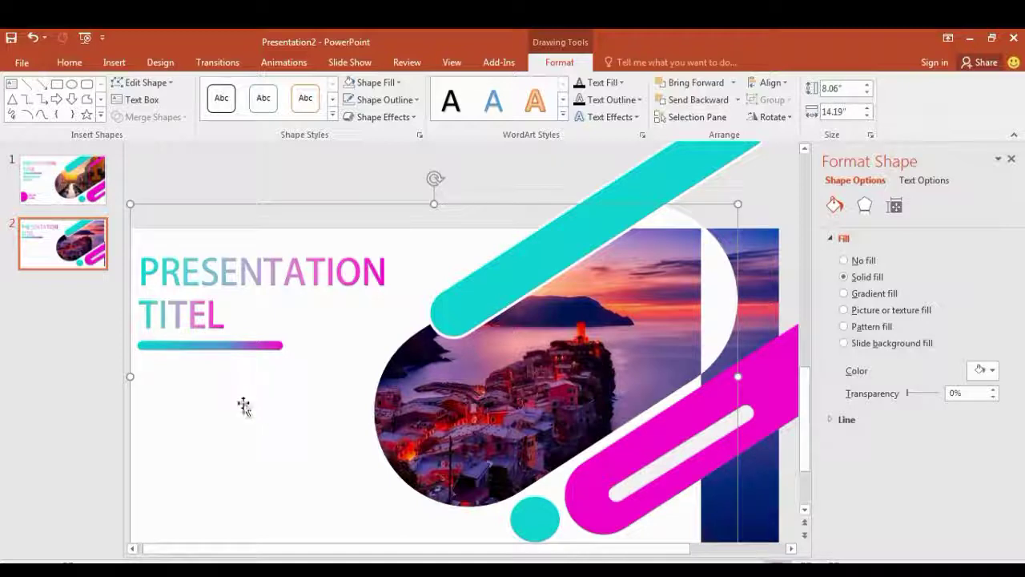
# Draw a rectangle below the gradient bar and set its outline to No Outline
pyautogui.click(113, 62)
pyautogui.click(250, 119)
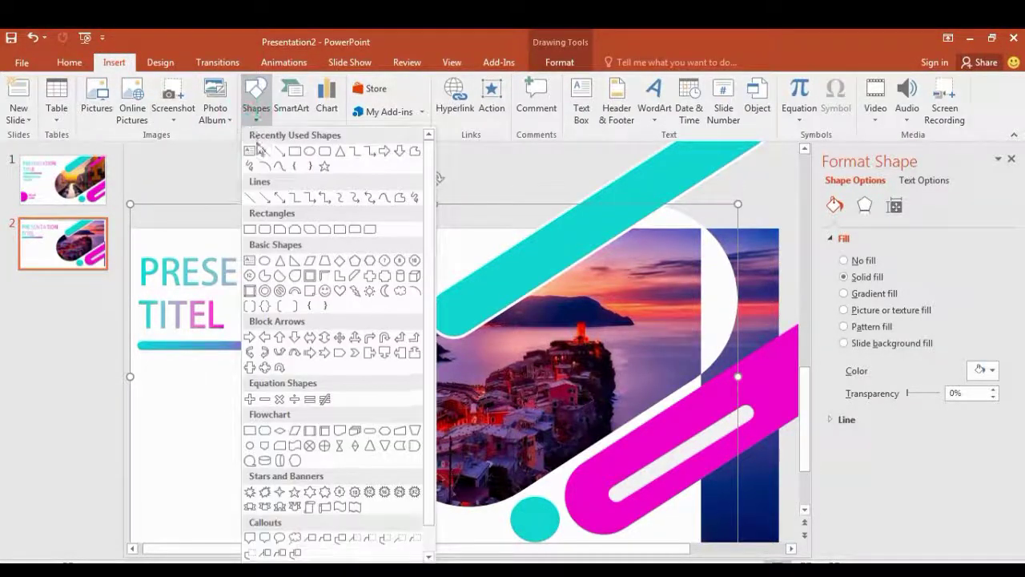
pyautogui.click(297, 156)
pyautogui.moveTo(153, 378); pyautogui.dragTo(309, 472)
pyautogui.rightClick(269, 424)
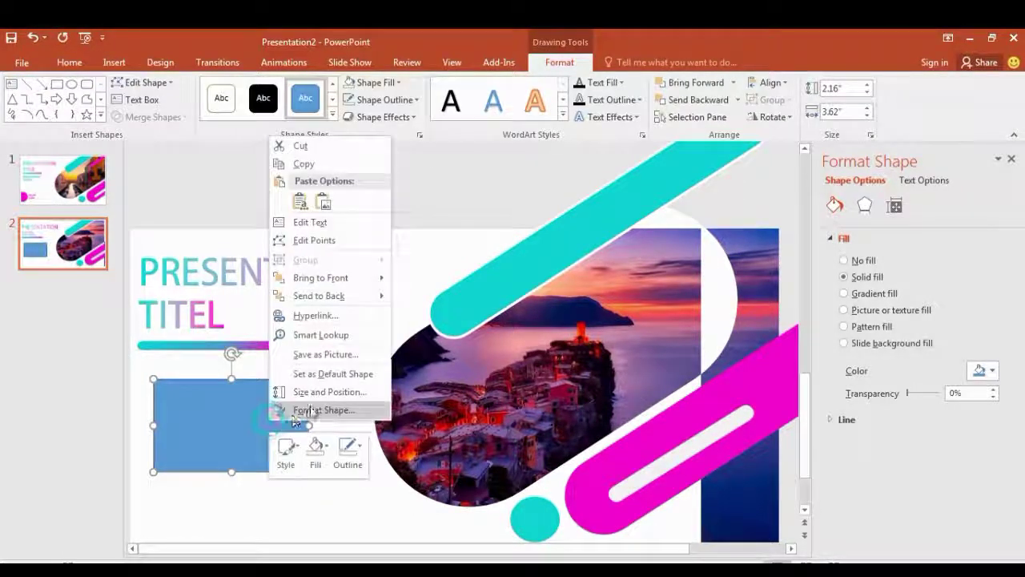
pyautogui.click(347, 451)
pyautogui.click(368, 353)
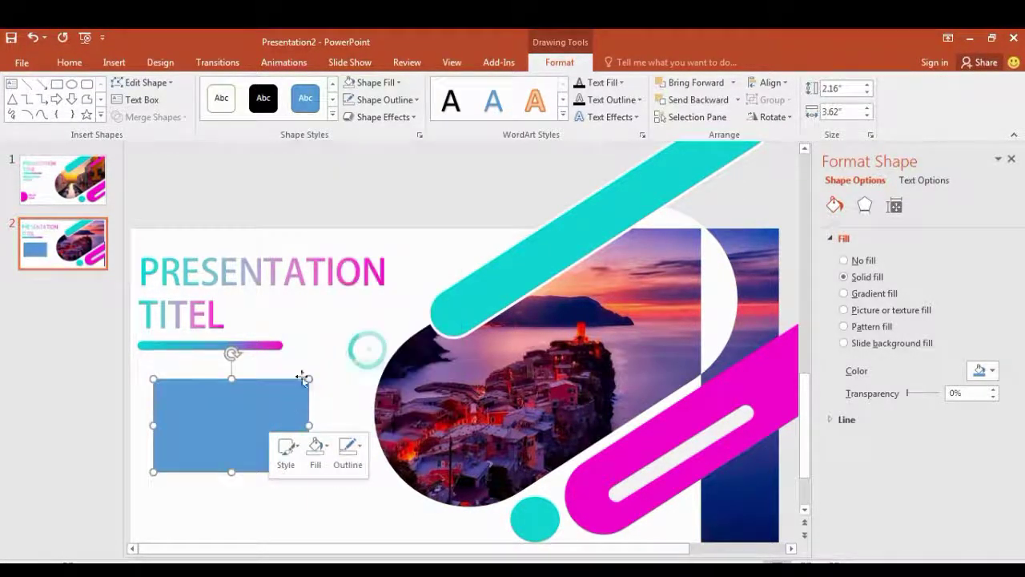
pyautogui.rightClick(230, 412)
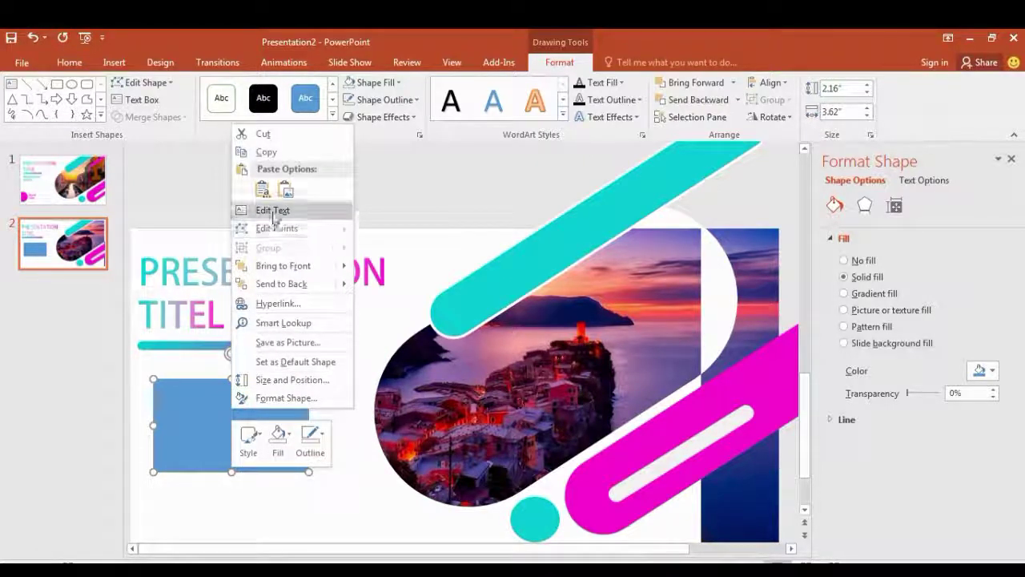